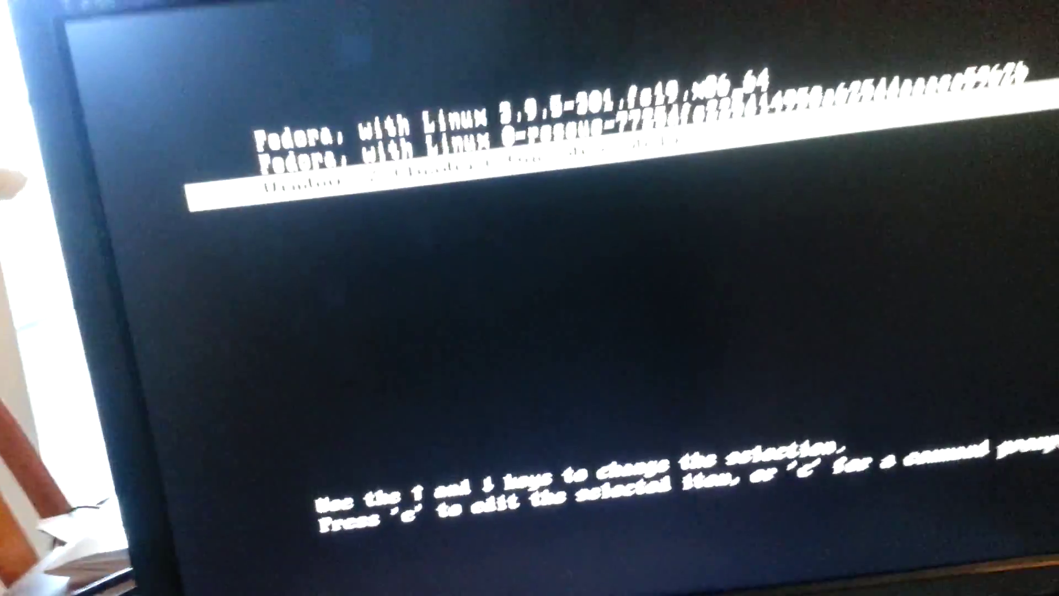
Select the first Fedora entry in the GRUB menu and boot it.
{"action": "key", "text": "Up"}
{"action": "key", "text": "Up"}
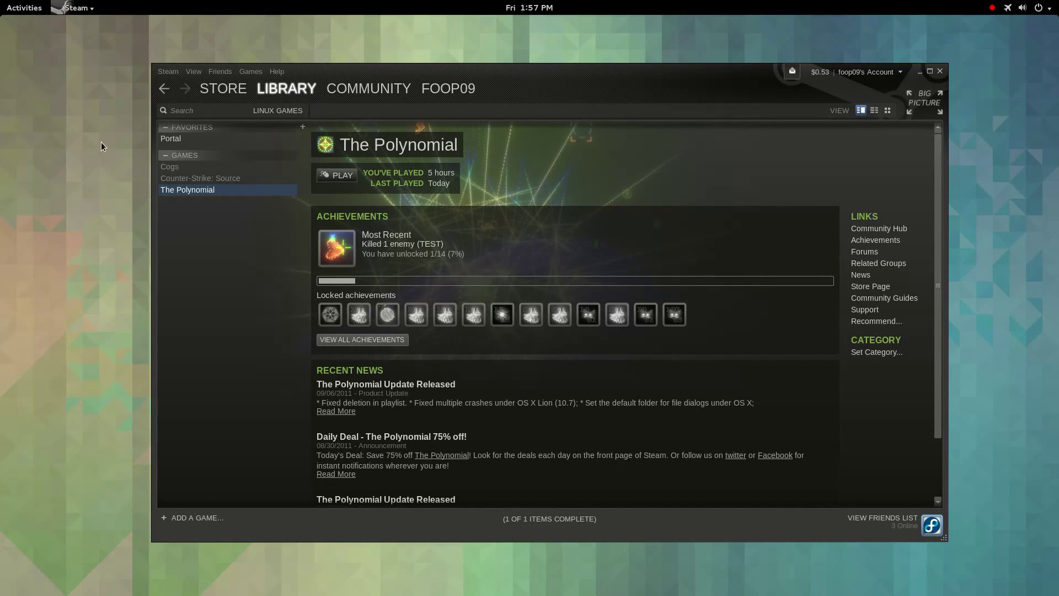
Return to Steam, glance at Portal, then reopen The Polynomial's library page and launch it.
{"action": "left_click", "coordinate": [38, 10]}
{"action": "left_click", "coordinate": [39, 12]}
{"action": "left_click_drag", "start_coordinate": [408, 78], "coordinate": [419, 68]}
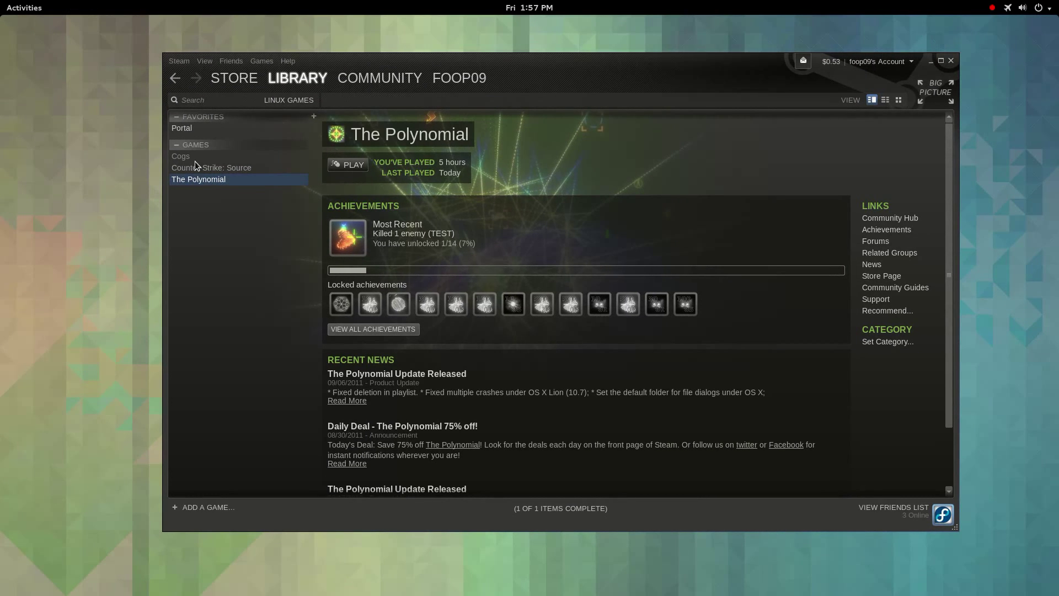
{"action": "left_click", "coordinate": [182, 128]}
{"action": "left_click", "coordinate": [197, 179]}
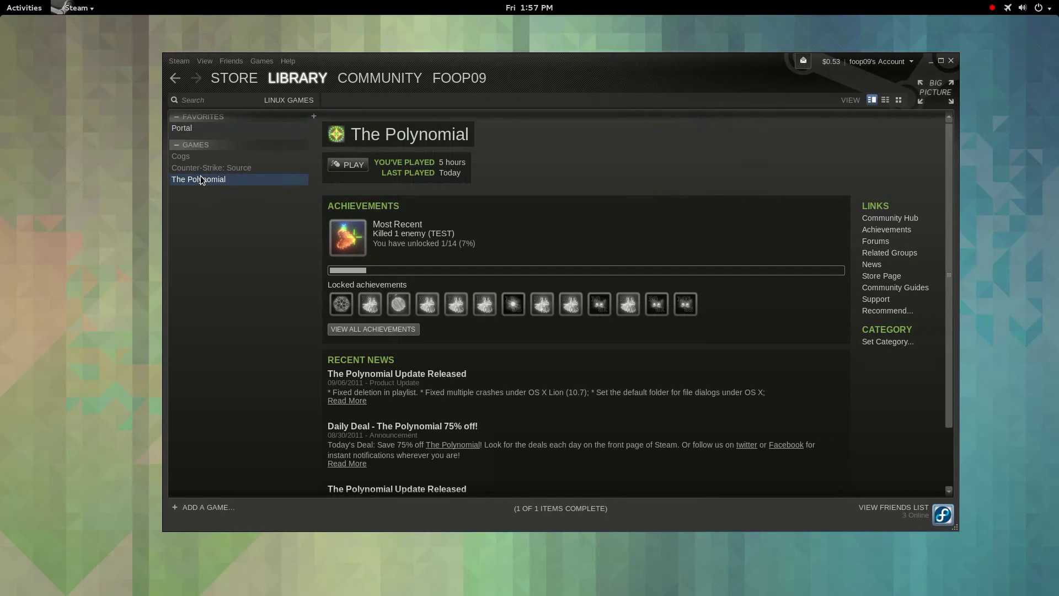
{"action": "left_click", "coordinate": [24, 8]}
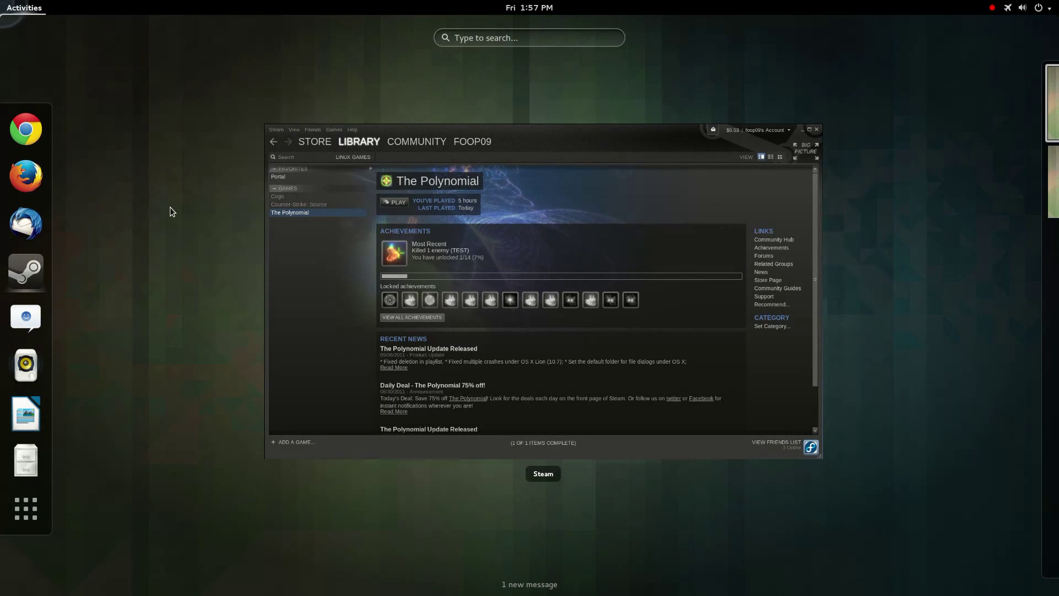
{"action": "left_click", "coordinate": [362, 177]}
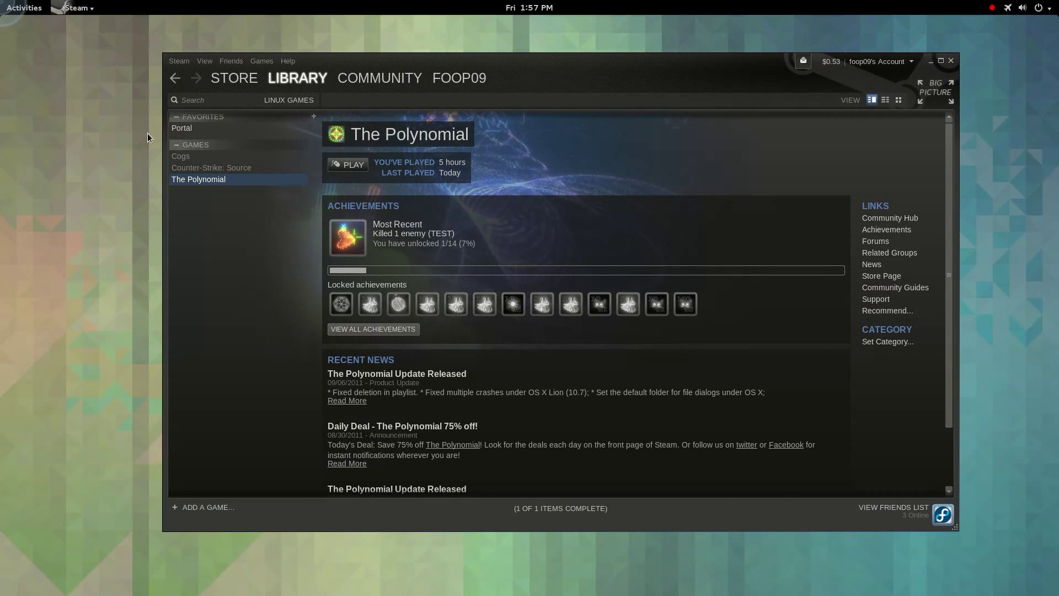
{"action": "left_click", "coordinate": [352, 166]}
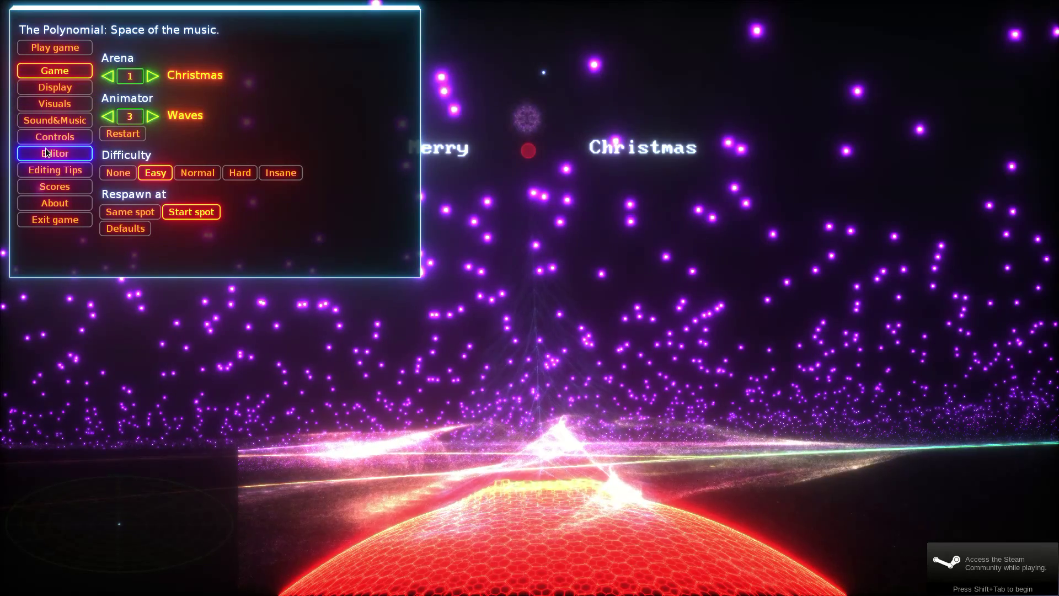
Open the Sound&Music tab, play a round of The Polynomial, then pause to reopen the menu.
{"action": "left_click", "coordinate": [57, 126]}
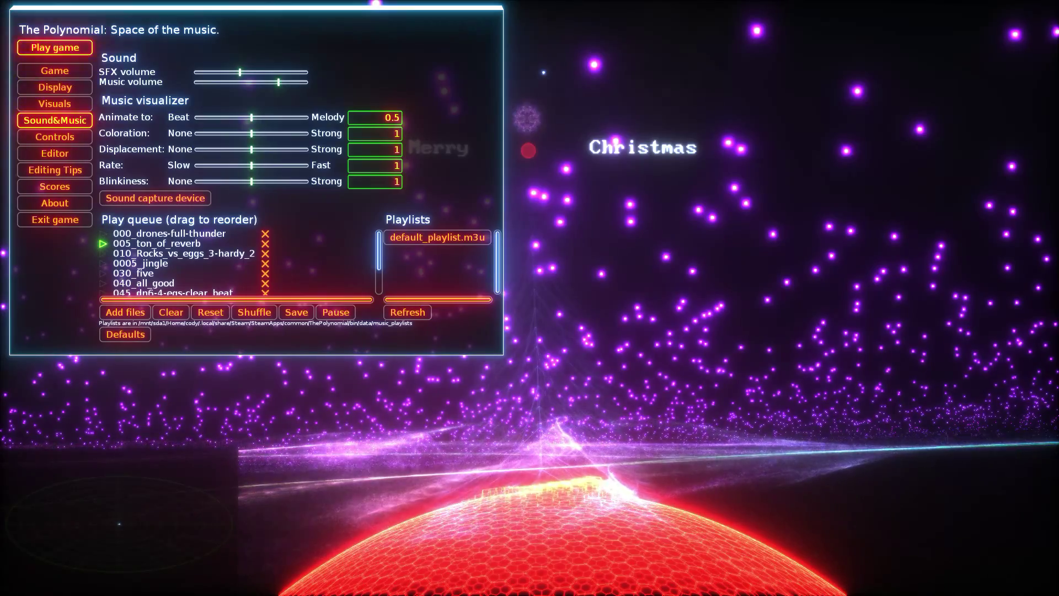
{"action": "left_click", "coordinate": [33, 48]}
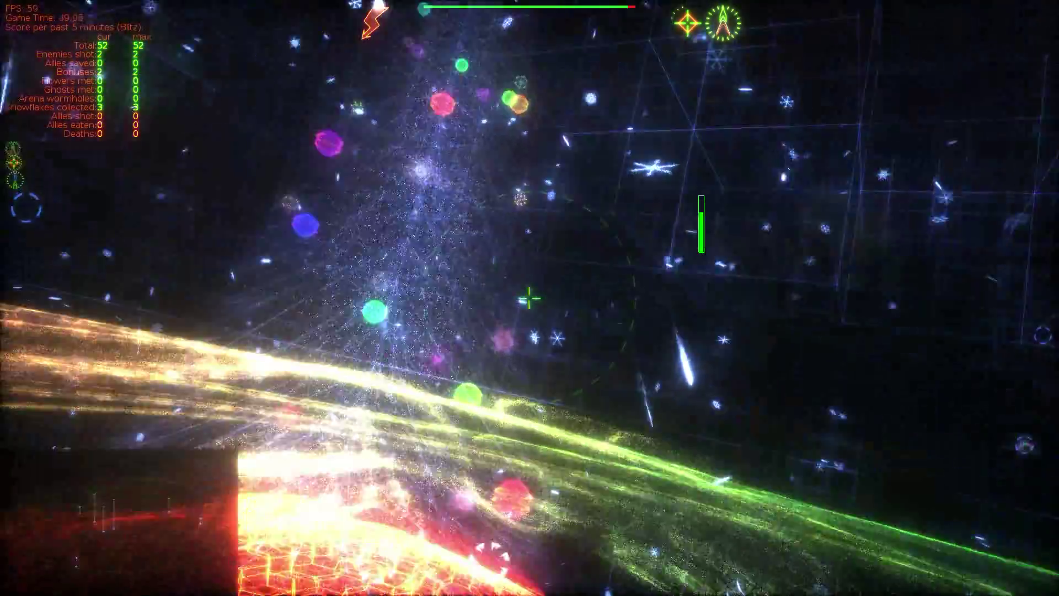
{"action": "key", "text": "Escape"}
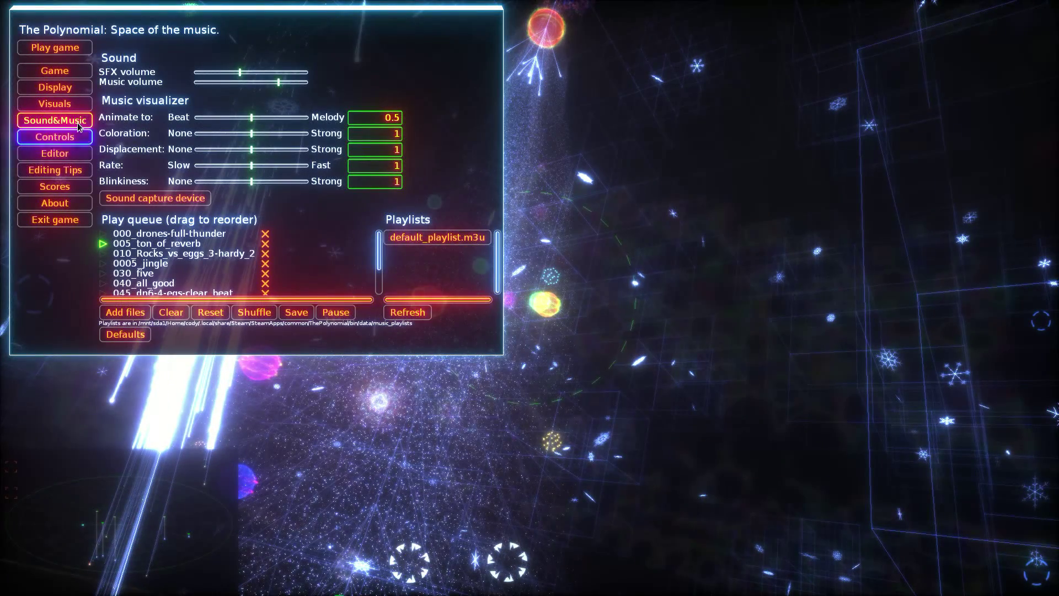
Exit The Polynomial and launch Portal from its Steam library page.
{"action": "left_click", "coordinate": [53, 219]}
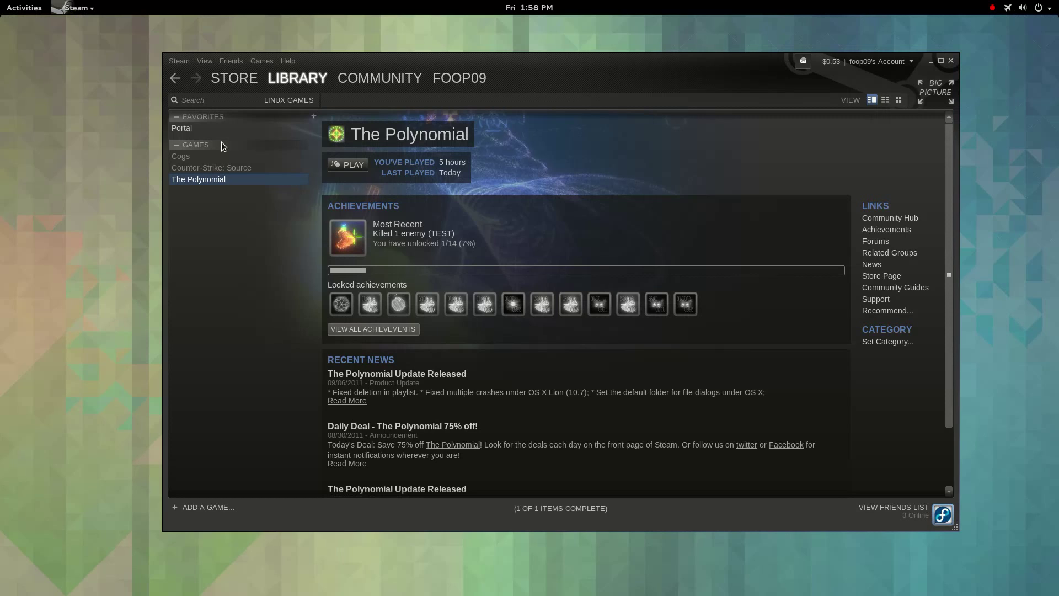
{"action": "left_click", "coordinate": [219, 128]}
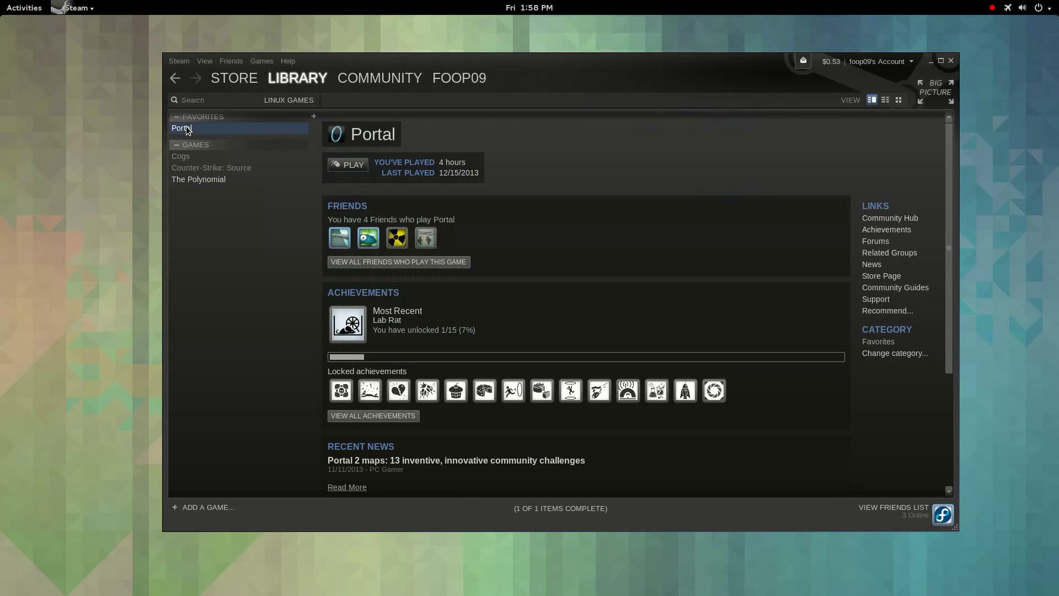
{"action": "left_click", "coordinate": [346, 170]}
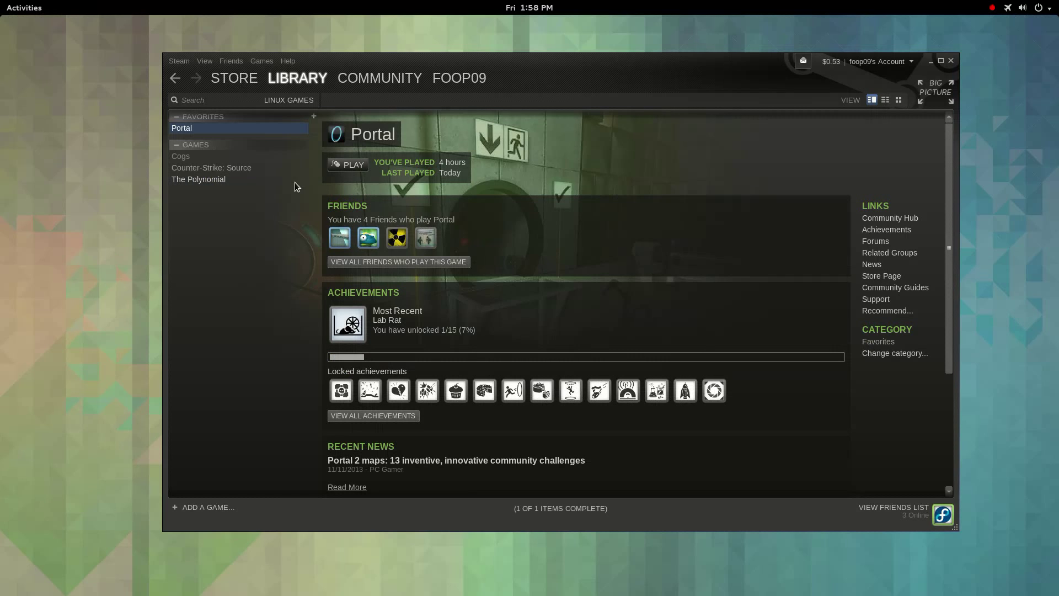
{"action": "left_click", "coordinate": [353, 168]}
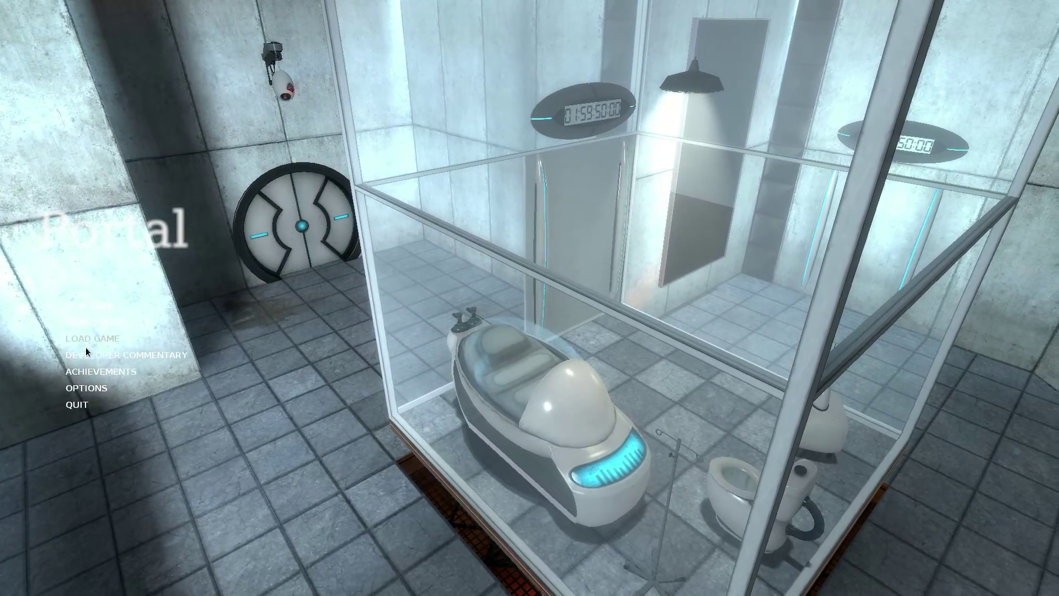
Load the Testchamber 14 save and cross the first gaps with blue and orange portals.
{"action": "left_click", "coordinate": [88, 339]}
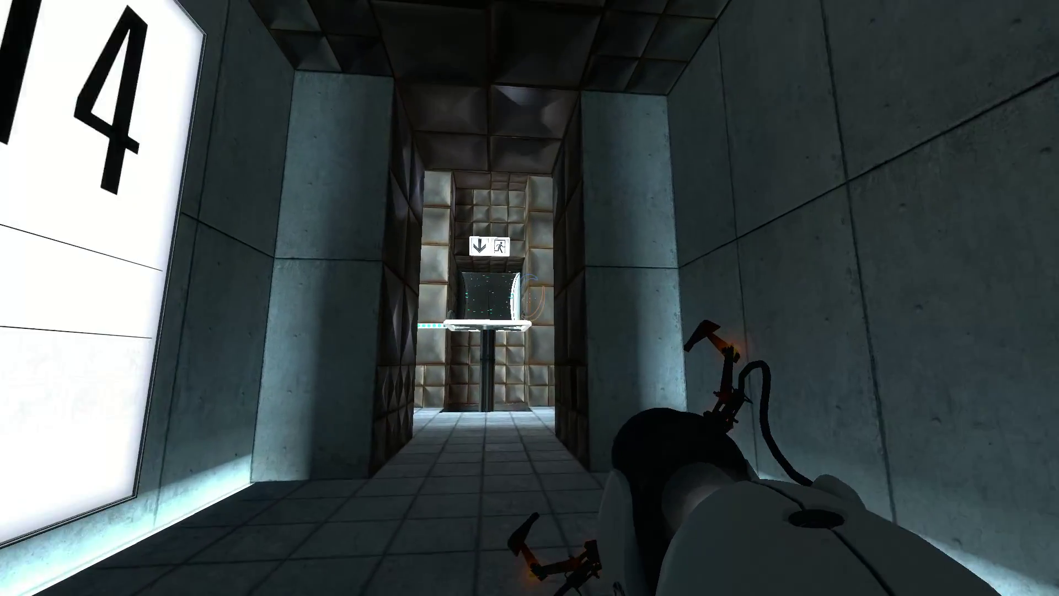
{"action": "left_click", "coordinate": [529, 297]}
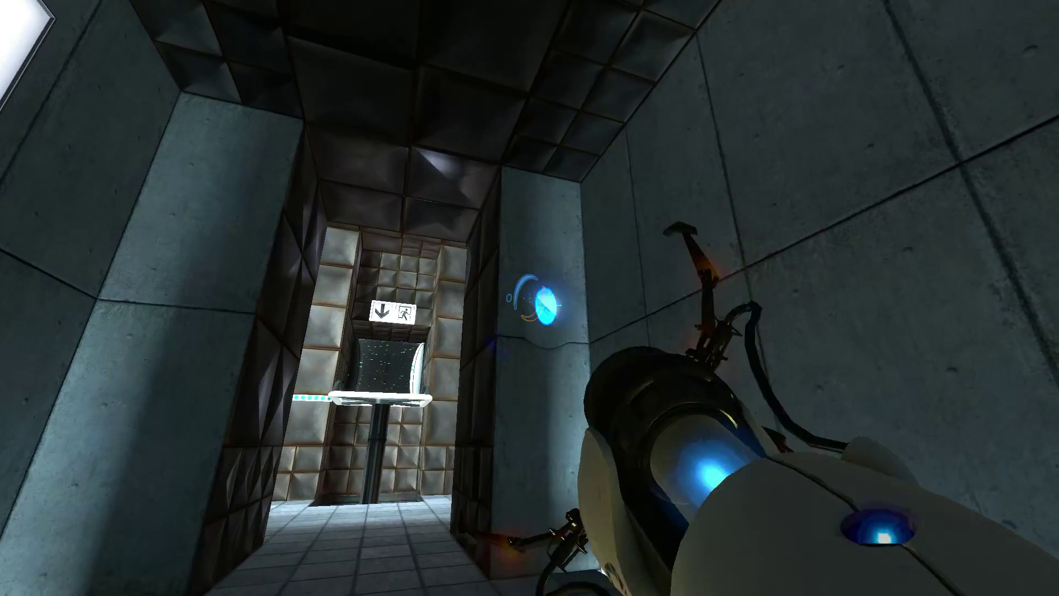
{"action": "right_click", "coordinate": [530, 298]}
{"action": "key", "text": "w"}
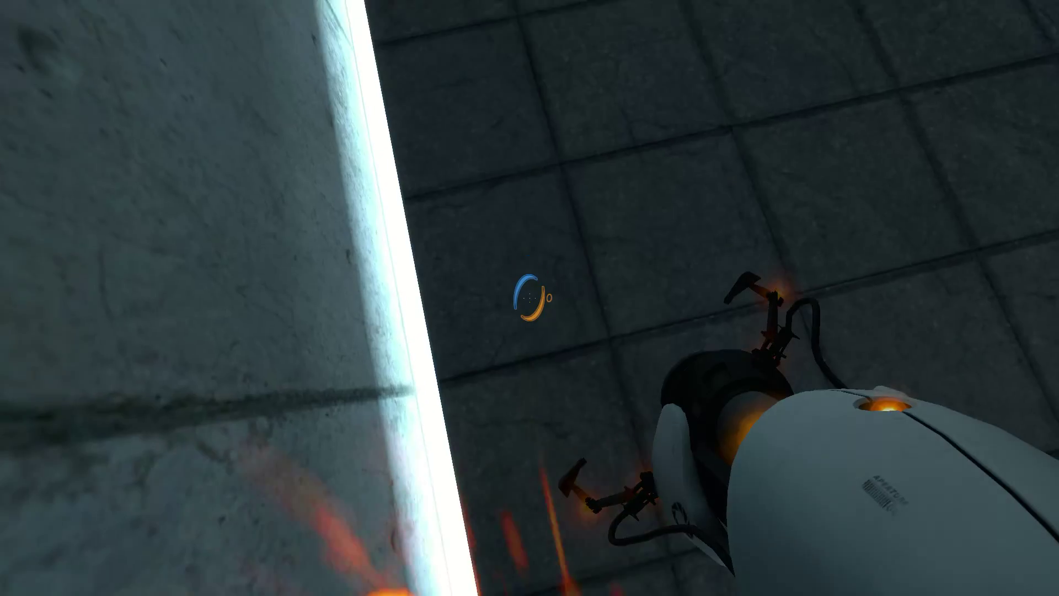
{"action": "left_click", "coordinate": [529, 297]}
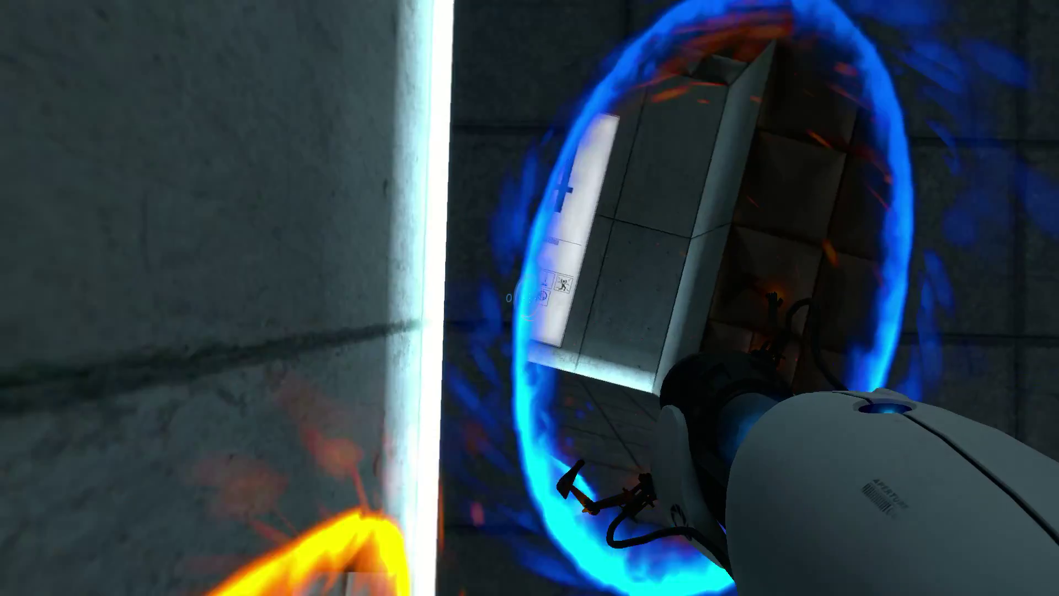
{"action": "key", "text": "w"}
{"action": "right_click", "coordinate": [529, 298]}
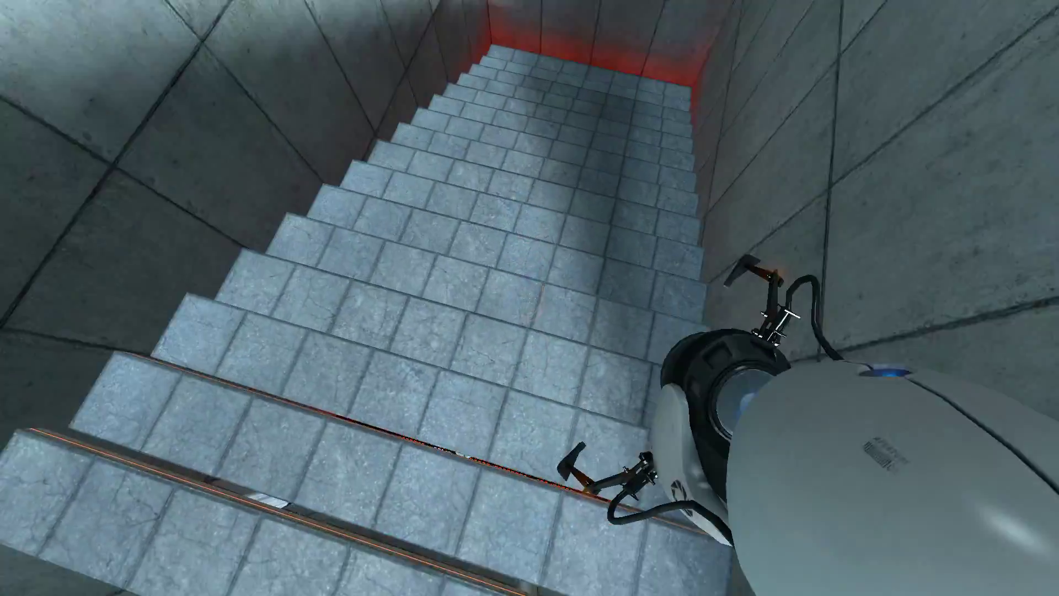
Continue through the chamber with wall and floor portals, dropping through the floor portal.
{"action": "left_click", "coordinate": [529, 298]}
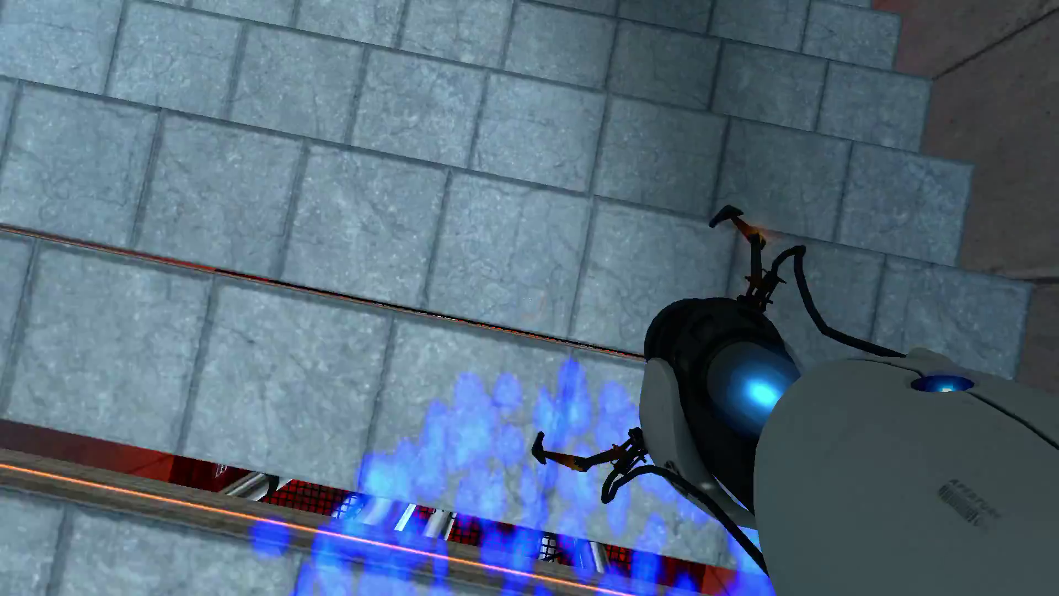
{"action": "key", "text": "w"}
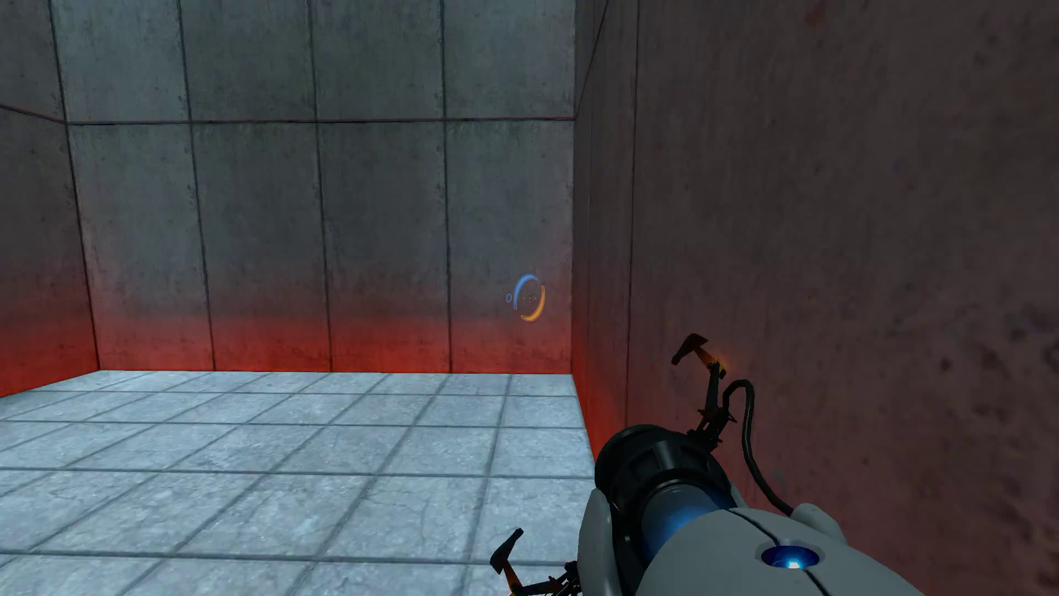
{"action": "key", "text": "w"}
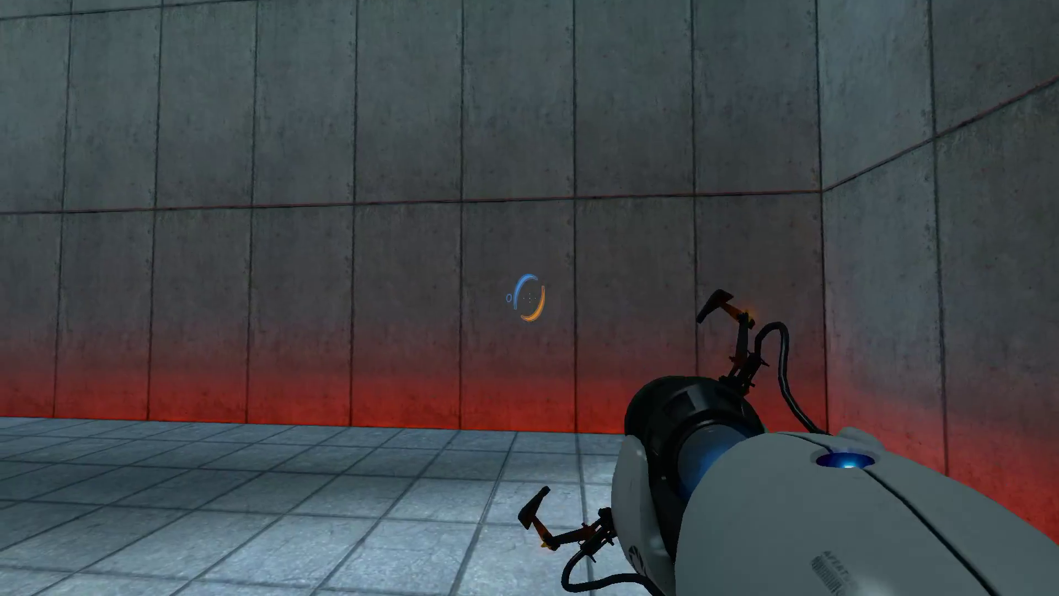
{"action": "left_click", "coordinate": [530, 298]}
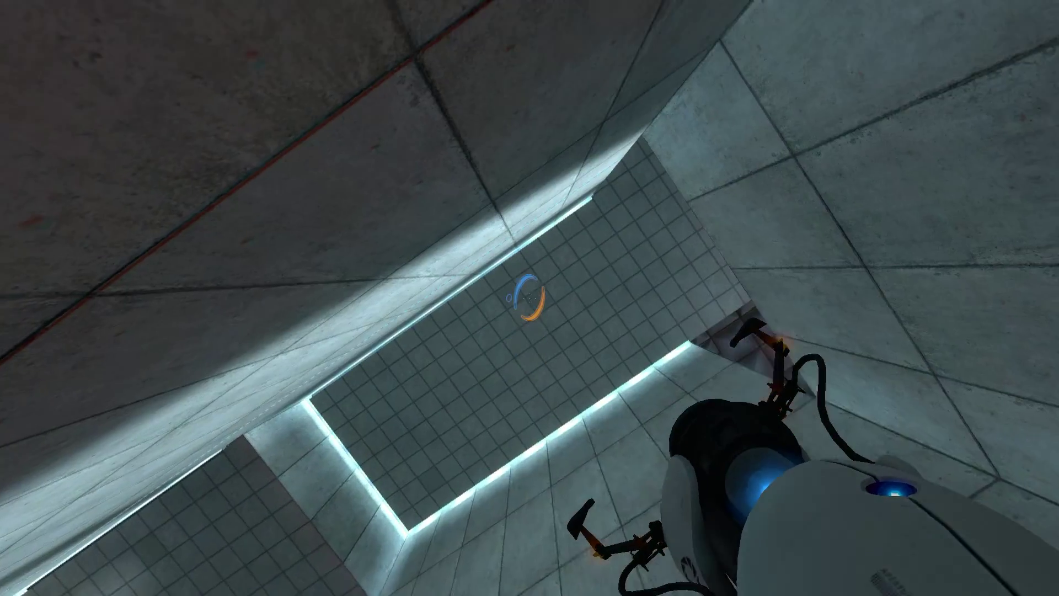
{"action": "right_click", "coordinate": [529, 298]}
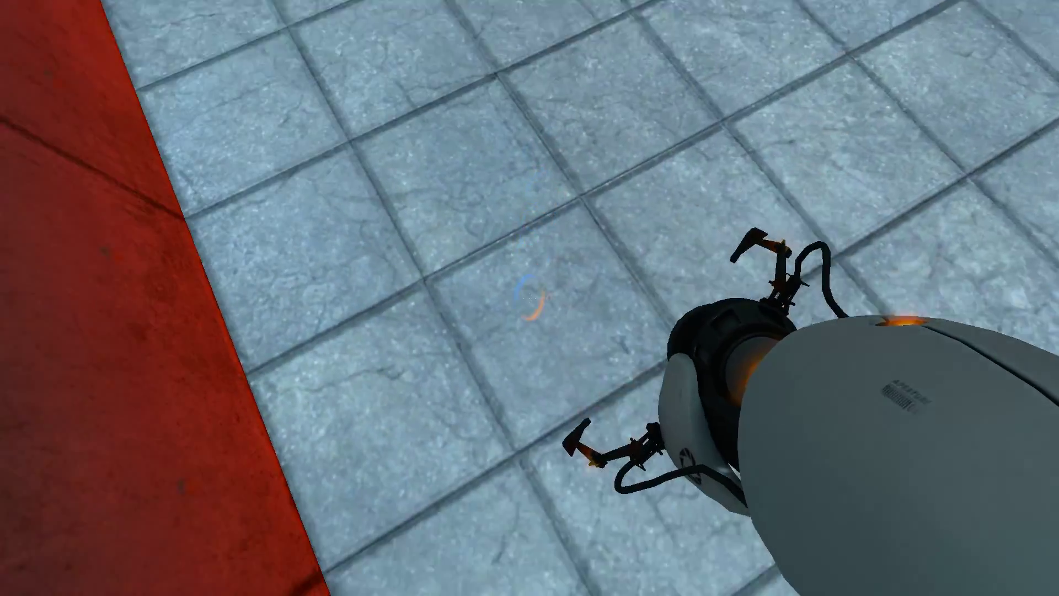
{"action": "left_click", "coordinate": [529, 298]}
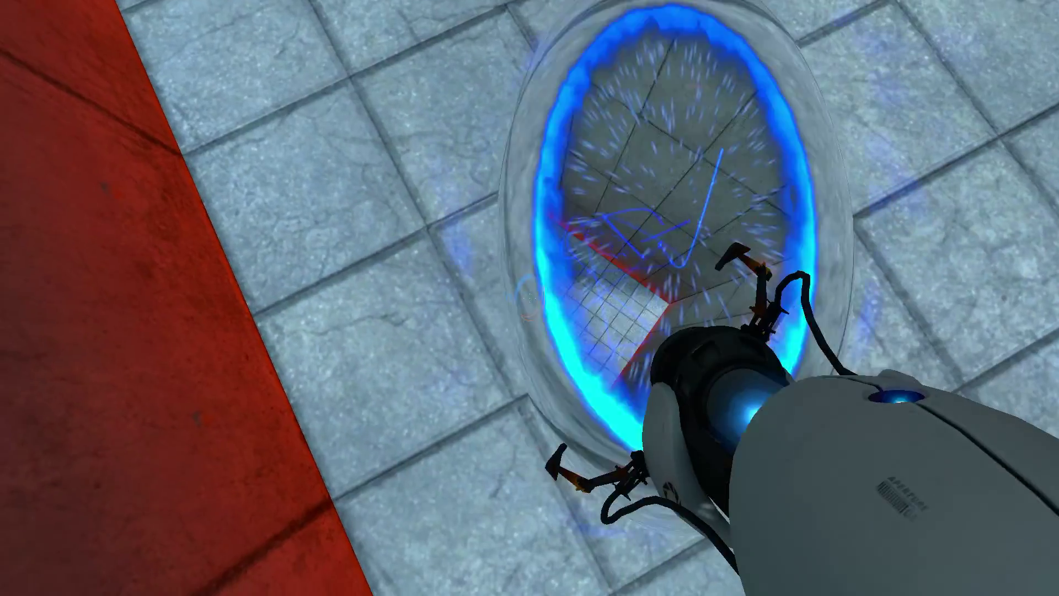
{"action": "key", "text": "w"}
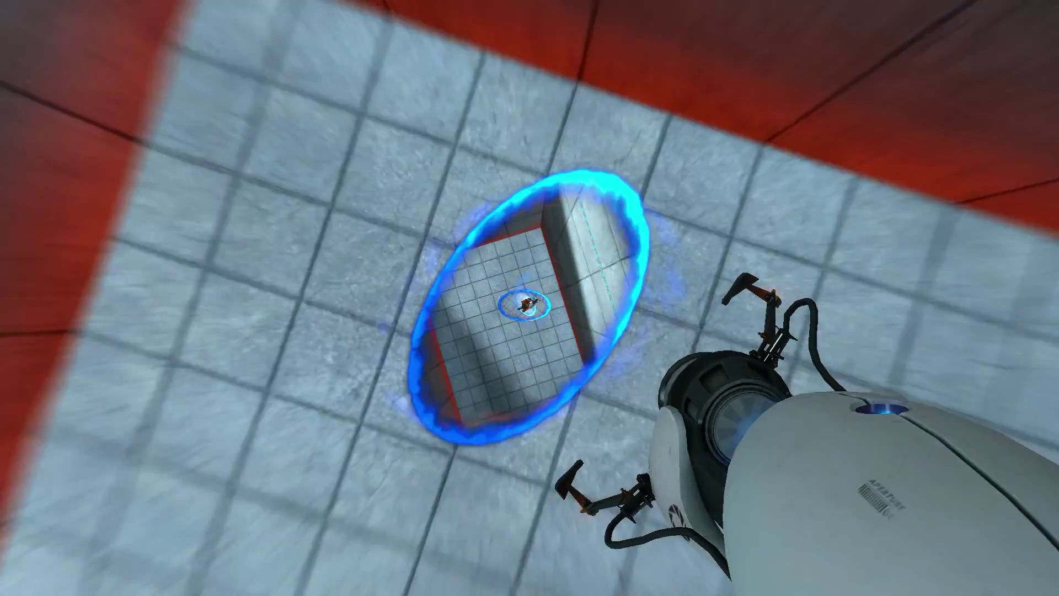
Pause Portal and quit the game back to its Steam library page.
{"action": "key", "text": "Escape"}
{"action": "left_click", "coordinate": [80, 437]}
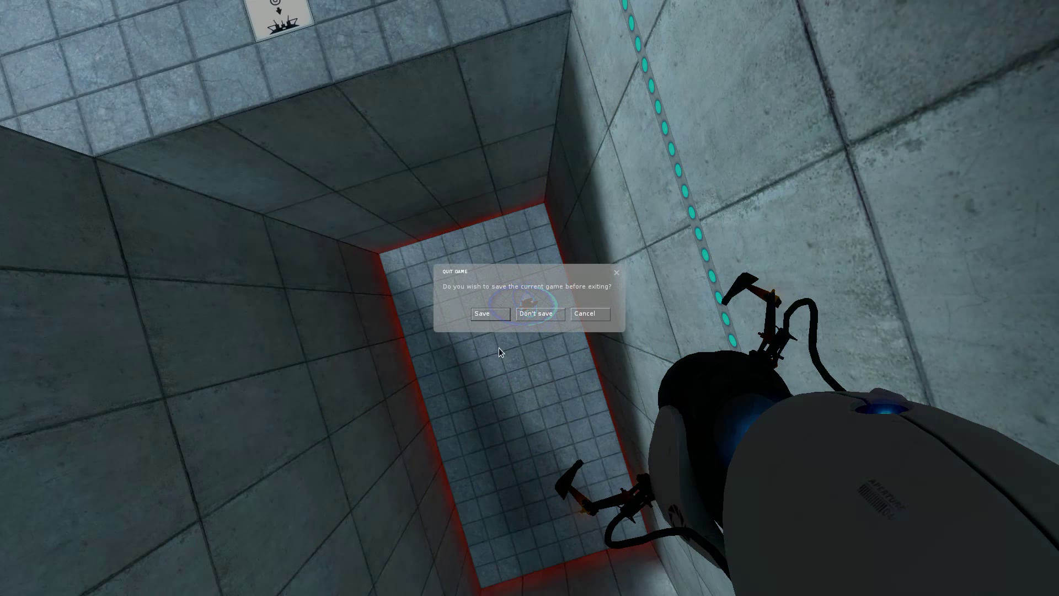
{"action": "key", "text": "Escape"}
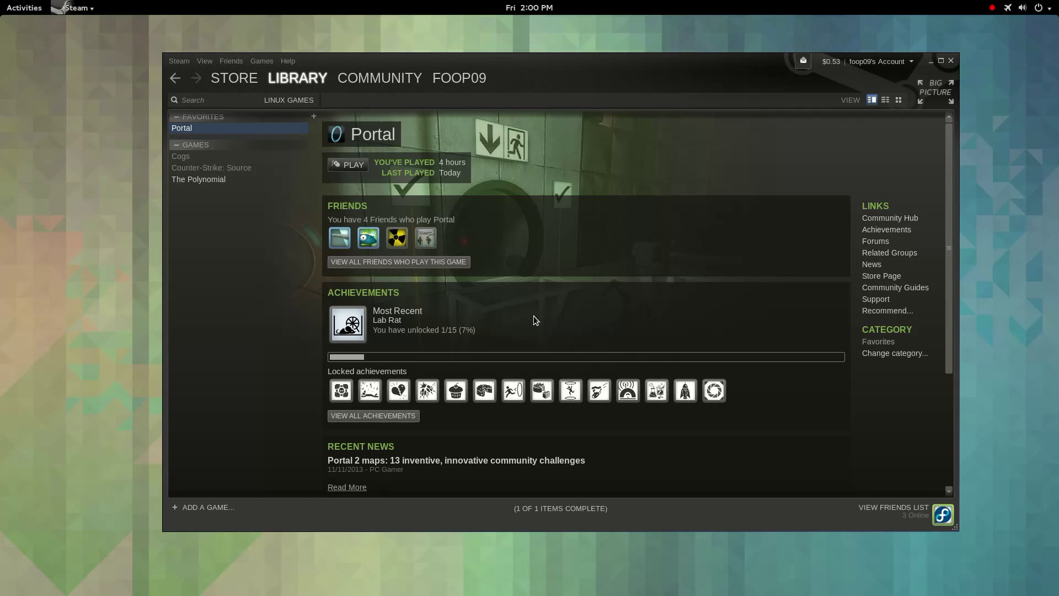
Close Steam, open the Settings Details panel, and highlight the GeForce GTX 680 graphics entry.
{"action": "left_click", "coordinate": [950, 60]}
{"action": "key", "text": "super"}
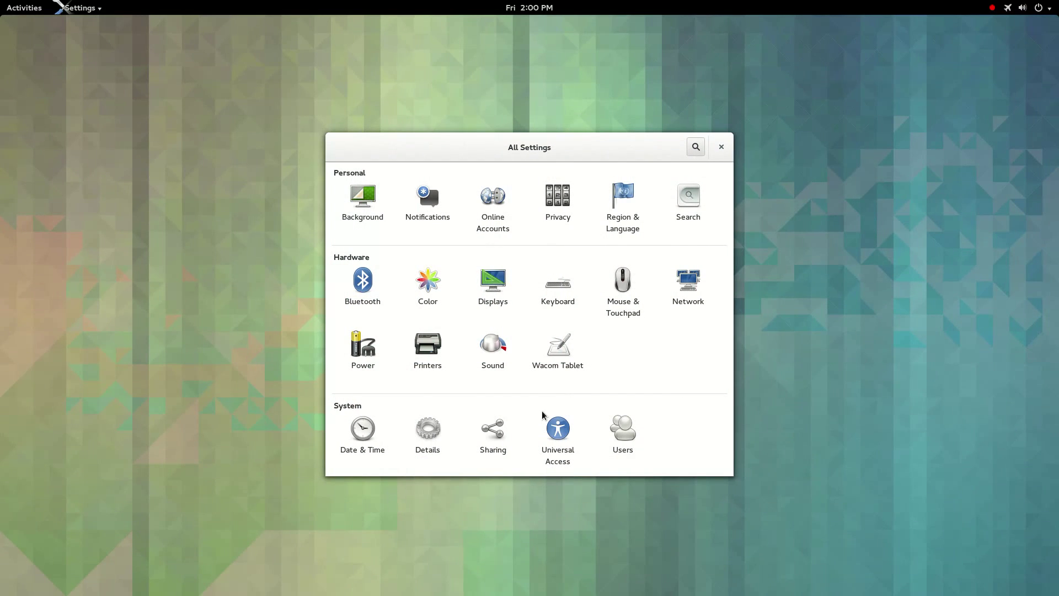
{"action": "left_click", "coordinate": [426, 440]}
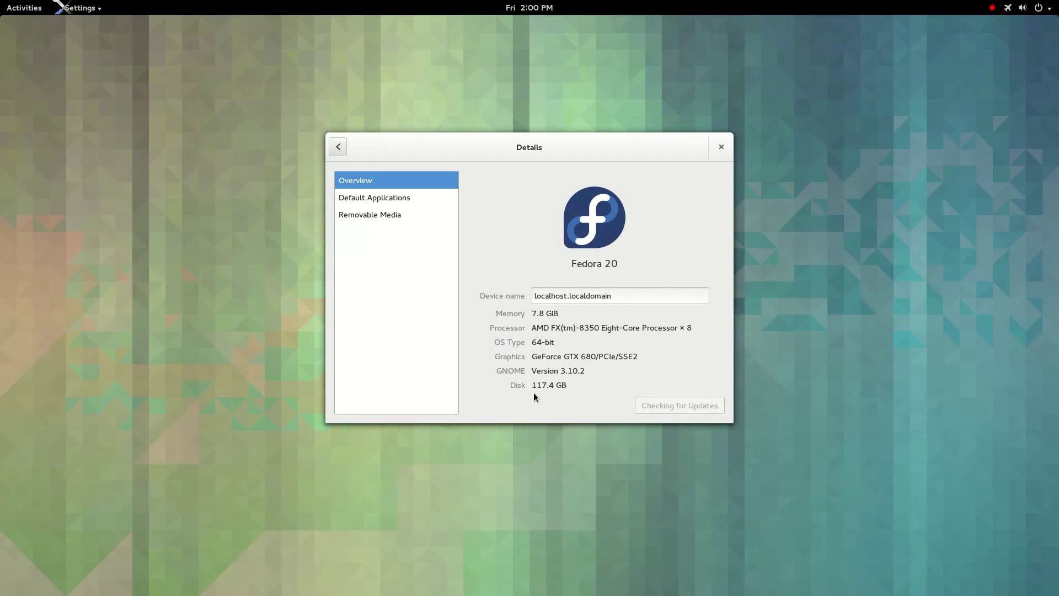
{"action": "left_click_drag", "start_coordinate": [538, 364], "coordinate": [646, 369]}
{"action": "left_click", "coordinate": [652, 366]}
Inspect the device name's localdomain part, then close Settings and return to the overview.
{"action": "left_click", "coordinate": [634, 299]}
{"action": "double_click", "coordinate": [634, 300]}
{"action": "left_click", "coordinate": [695, 357]}
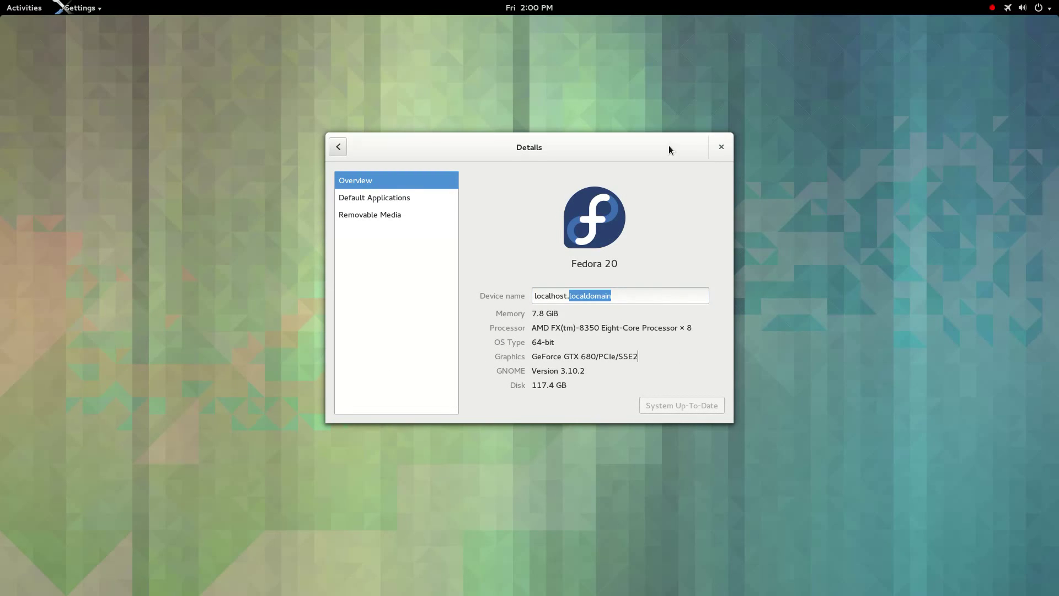
{"action": "left_click", "coordinate": [721, 147]}
{"action": "key", "text": "super"}
Search 'nvi' in the overview and launch NVIDIA X Server Settings.
{"action": "type", "text": "nvi"}
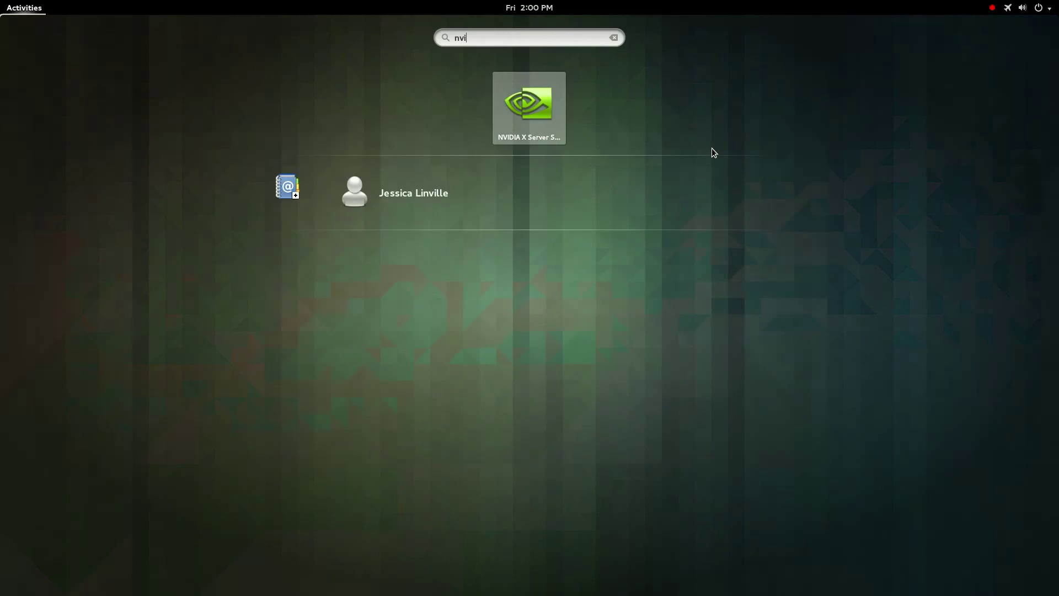
{"action": "key", "text": "Return"}
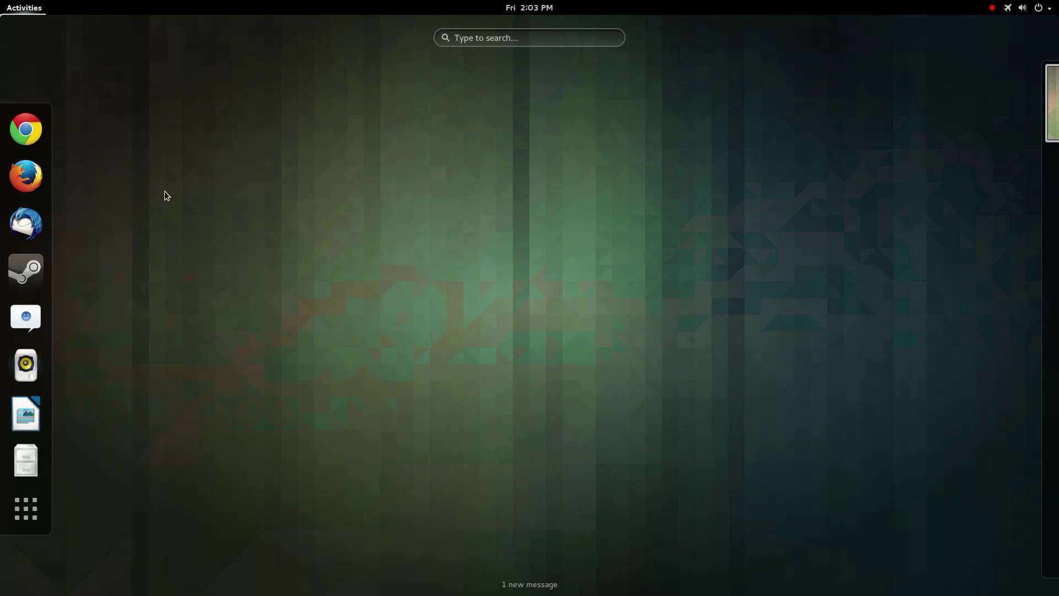
Try overview searches for 'chr' and 'web', browsing the results, then clear the search.
{"action": "type", "text": "chr"}
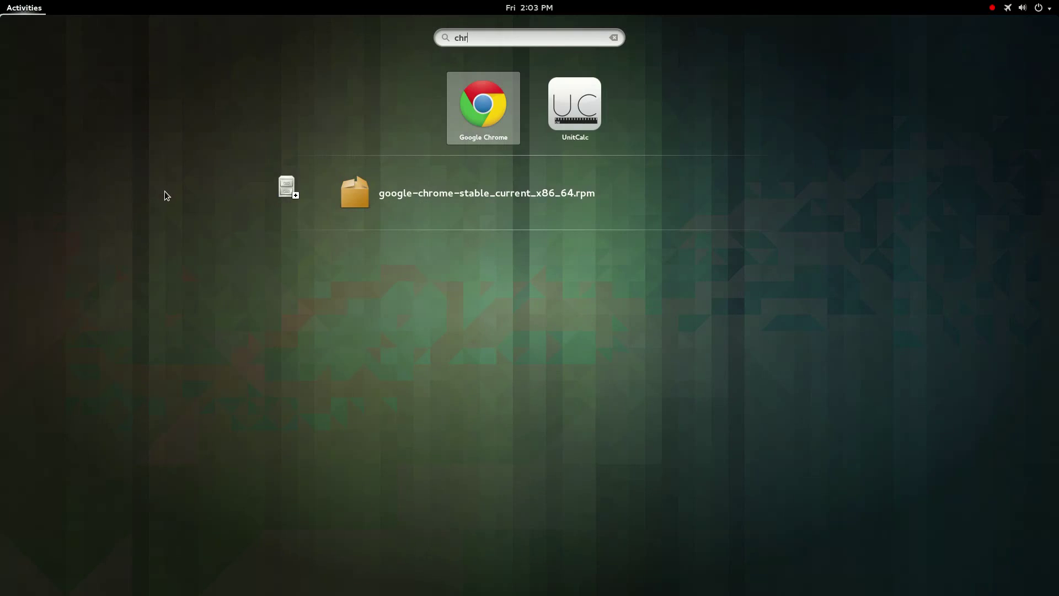
{"action": "key", "text": "BackSpace"}
{"action": "key", "text": "BackSpace"}
{"action": "key", "text": "BackSpace"}
{"action": "type", "text": "web"}
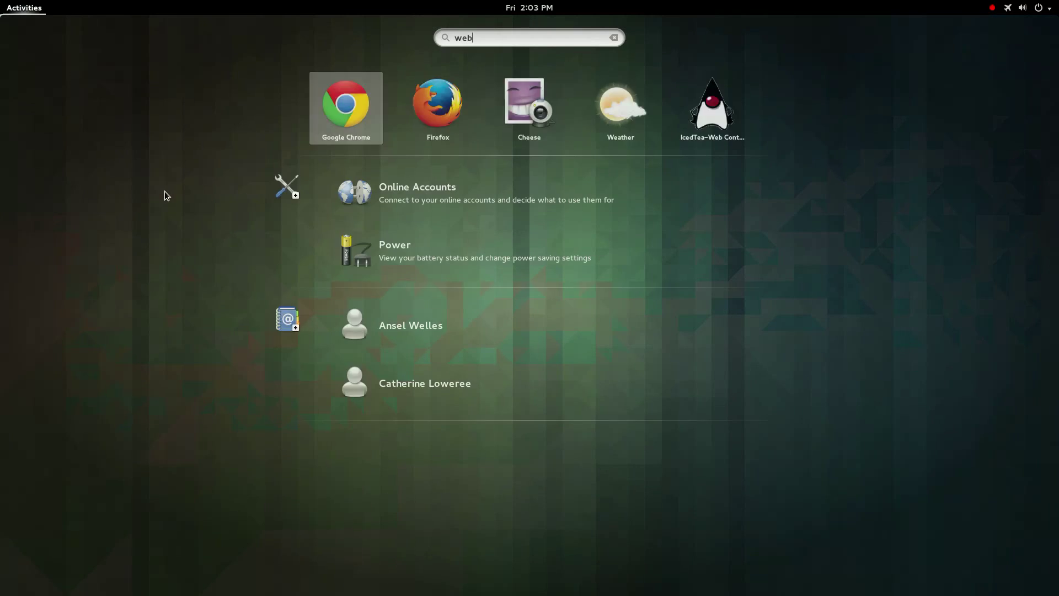
{"action": "key", "text": "Down"}
{"action": "key", "text": "Down"}
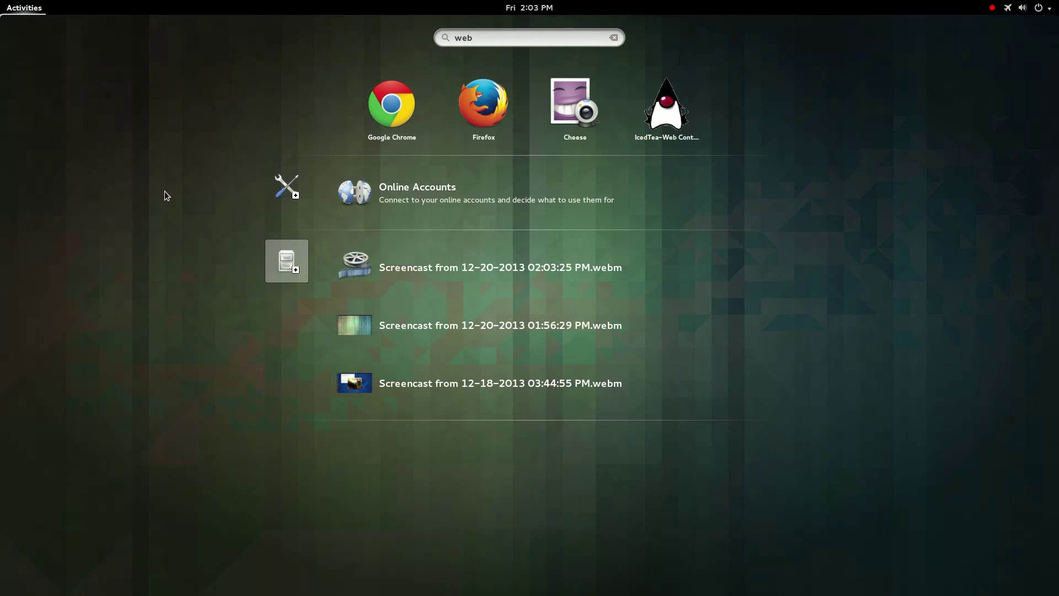
{"action": "key", "text": "Up"}
{"action": "key", "text": "Down"}
{"action": "key", "text": "Up"}
{"action": "key", "text": "Up"}
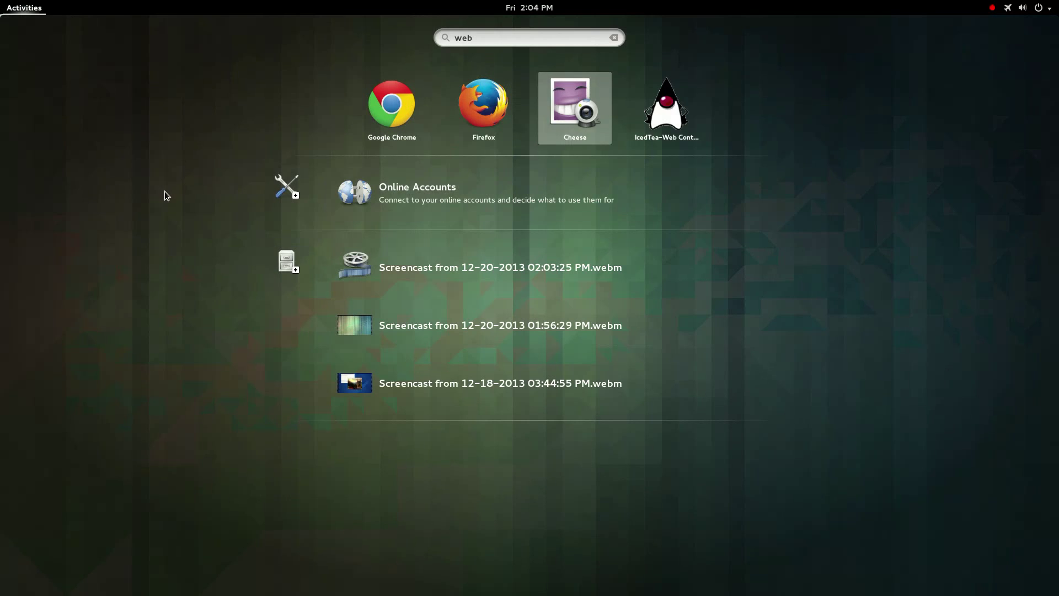
{"action": "key", "text": "Escape"}
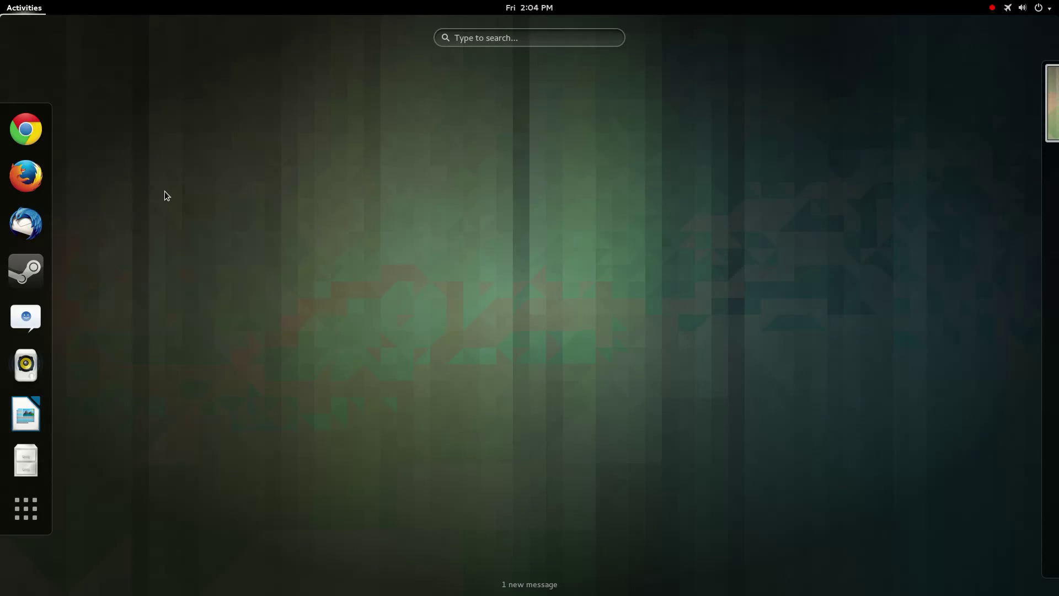
Show every installed application in the All view and scroll through the alphabetical list.
{"action": "left_click", "coordinate": [26, 508]}
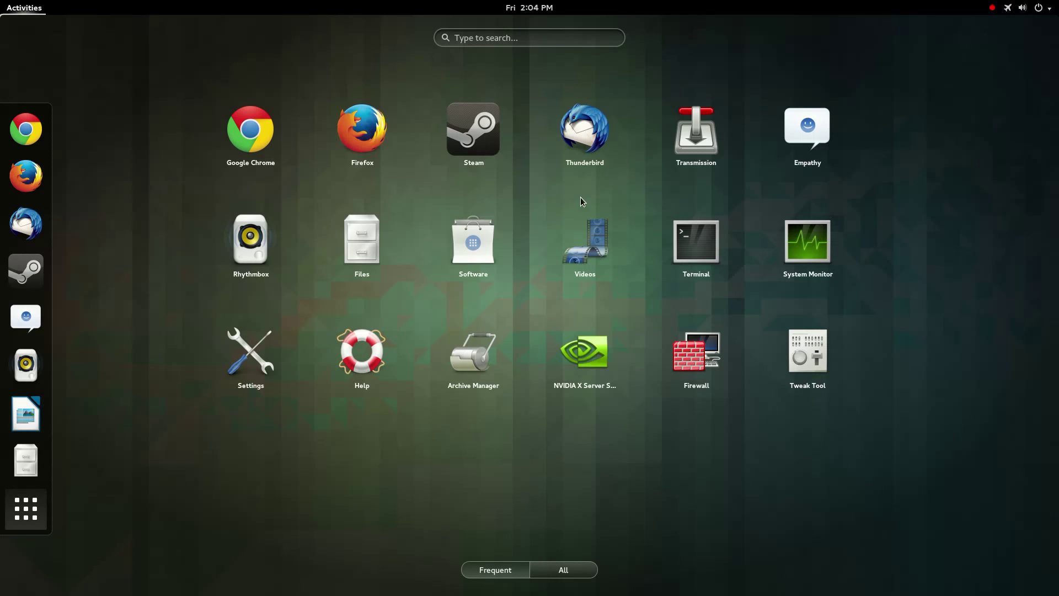
{"action": "left_click", "coordinate": [578, 565]}
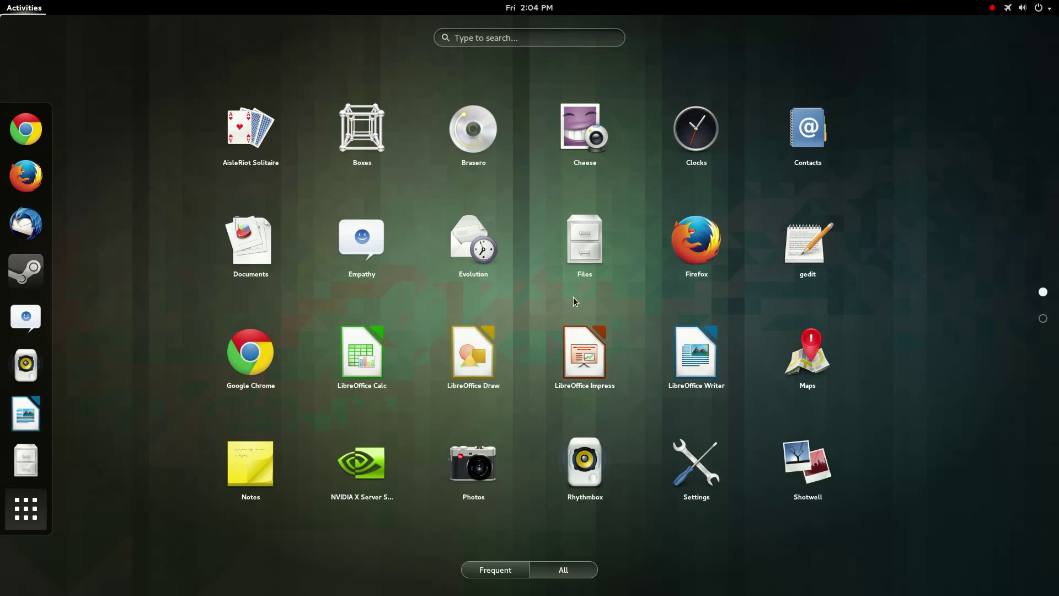
{"action": "scroll", "coordinate": [538, 276], "scroll_direction": "down", "scroll_amount": 1}
{"action": "scroll", "coordinate": [546, 256], "scroll_direction": "up", "scroll_amount": 1}
{"action": "scroll", "coordinate": [546, 256], "scroll_direction": "down", "scroll_amount": 1}
{"action": "scroll", "coordinate": [659, 560], "scroll_direction": "up", "scroll_amount": 1}
{"action": "left_click", "coordinate": [497, 571]}
Open Tweak Tool's Extensions page and drag the Tweaks window into a new position.
{"action": "left_click", "coordinate": [34, 508]}
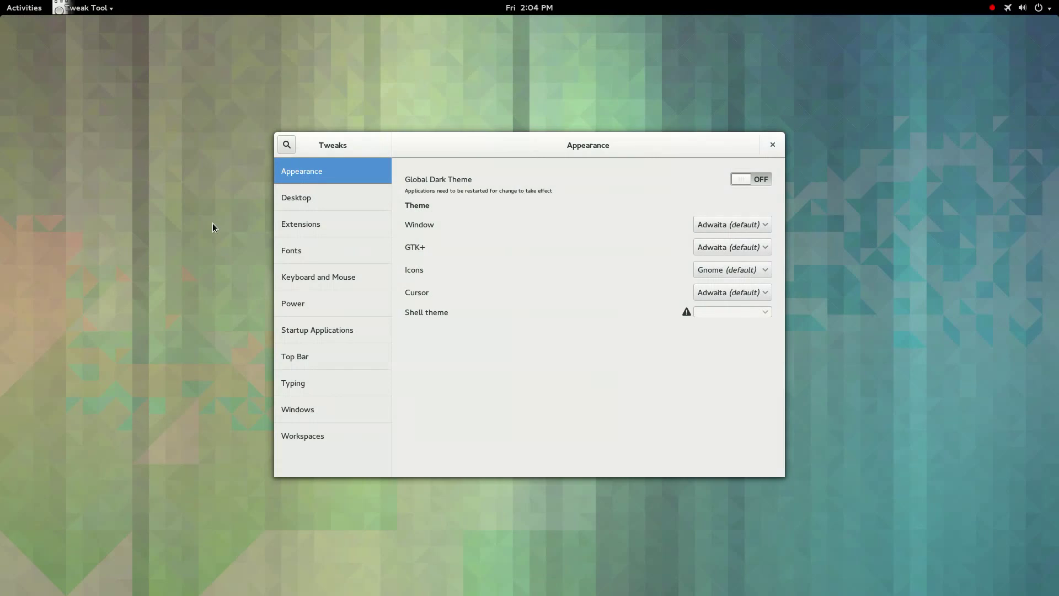
{"action": "left_click", "coordinate": [312, 228]}
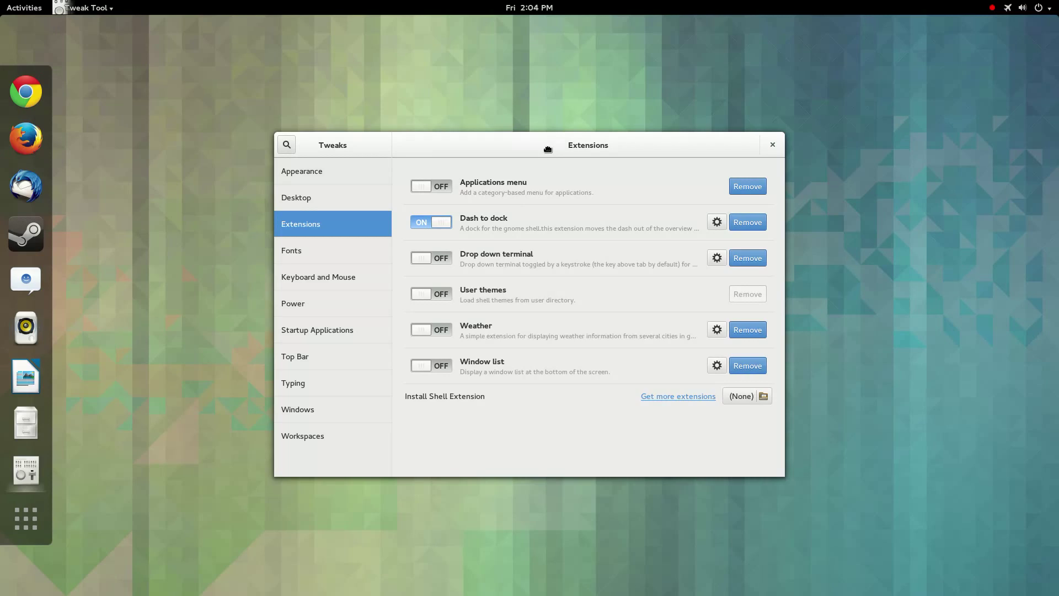
{"action": "left_click_drag", "start_coordinate": [548, 148], "coordinate": [432, 154]}
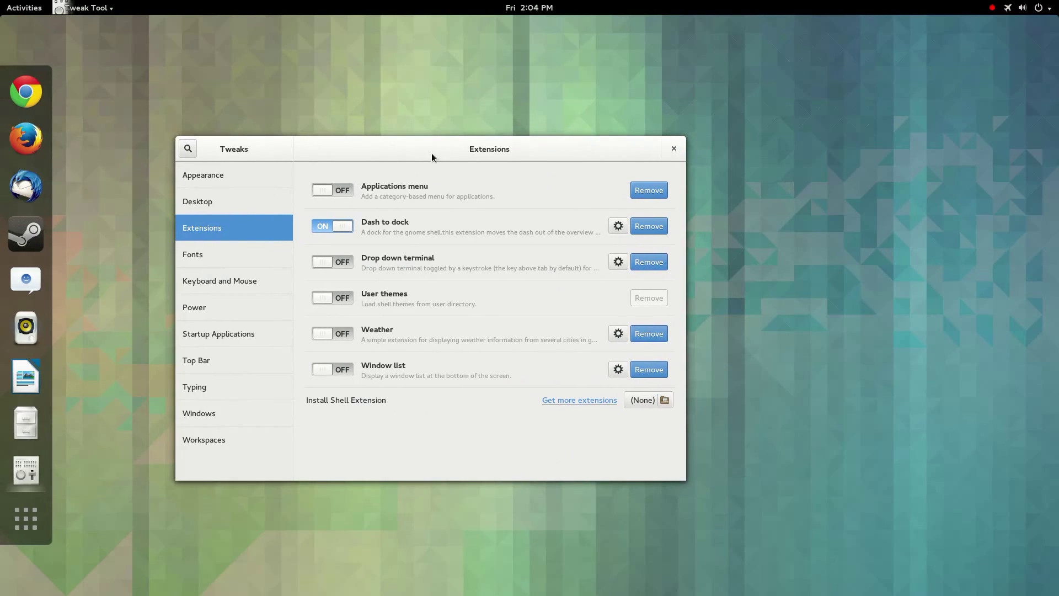
{"action": "key", "text": "super"}
{"action": "left_click_drag", "start_coordinate": [436, 147], "coordinate": [513, 135]}
Enable Drop down terminal, pull it down with `, run ls, clear it, and hide it.
{"action": "left_click", "coordinate": [410, 248]}
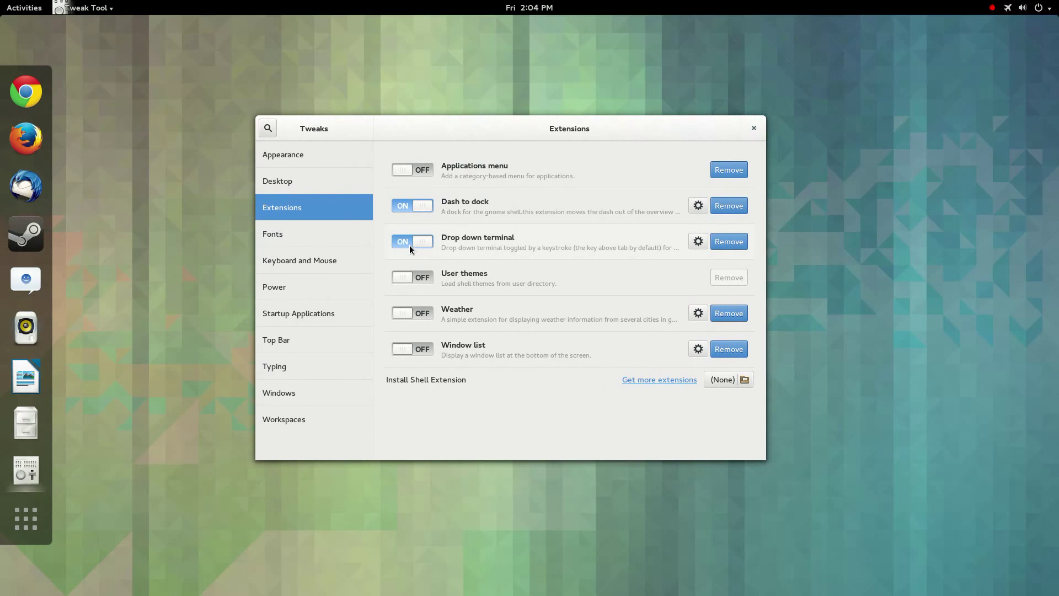
{"action": "key", "text": "grave"}
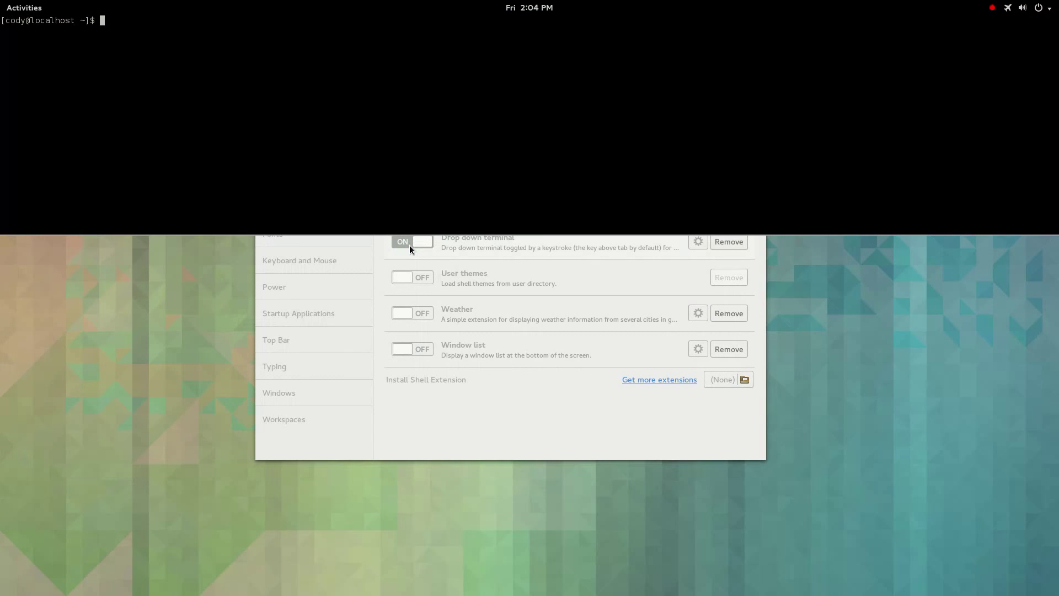
{"action": "type", "text": "ls"}
{"action": "key", "text": "Return"}
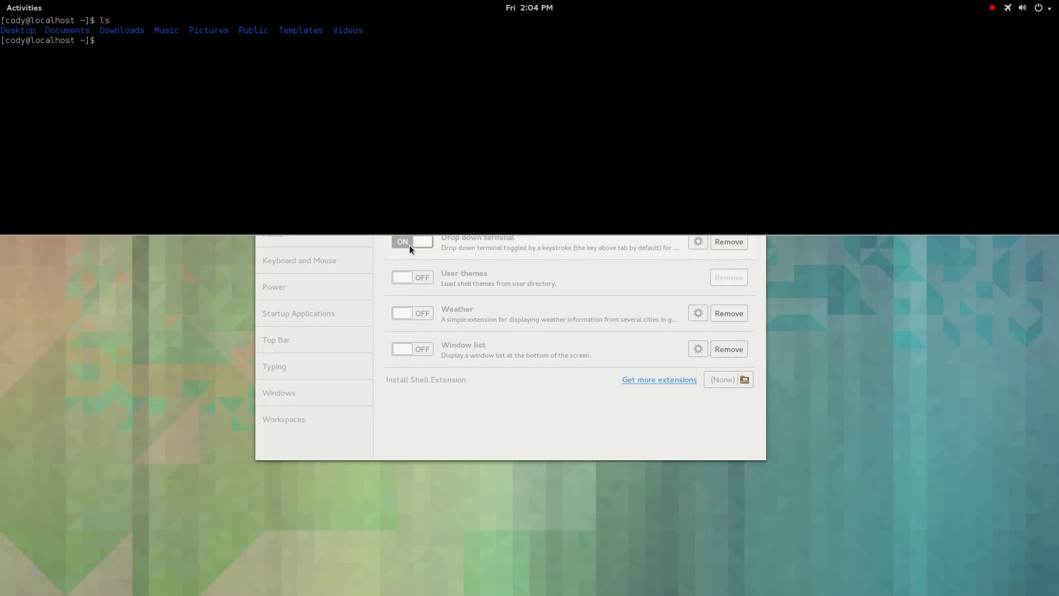
{"action": "key", "text": "ctrl+l"}
{"action": "key", "text": "grave"}
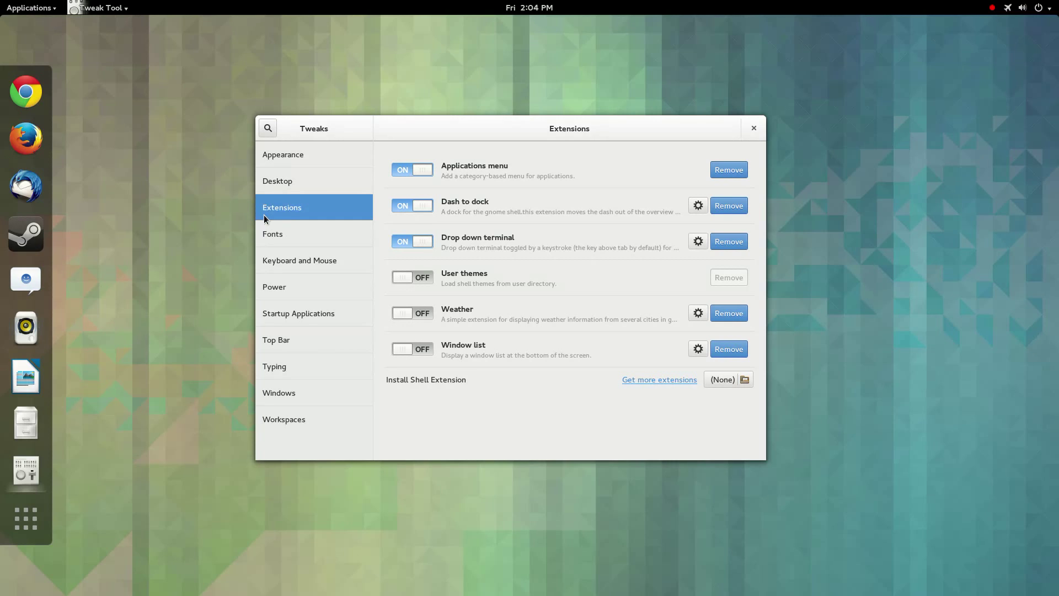
{"action": "left_click", "coordinate": [41, 11]}
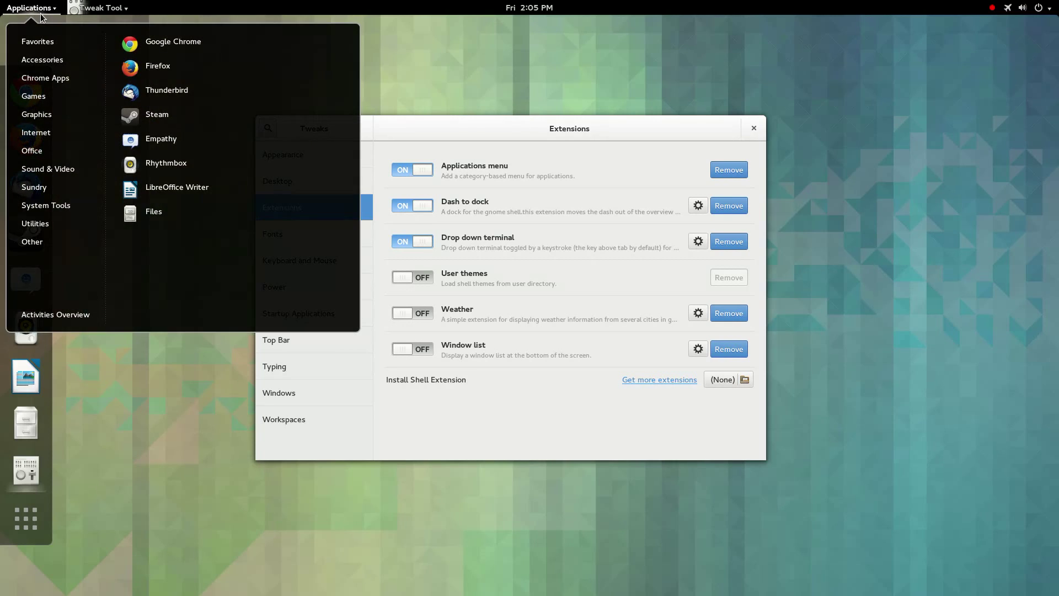
{"action": "mouse_move", "coordinate": [43, 157]}
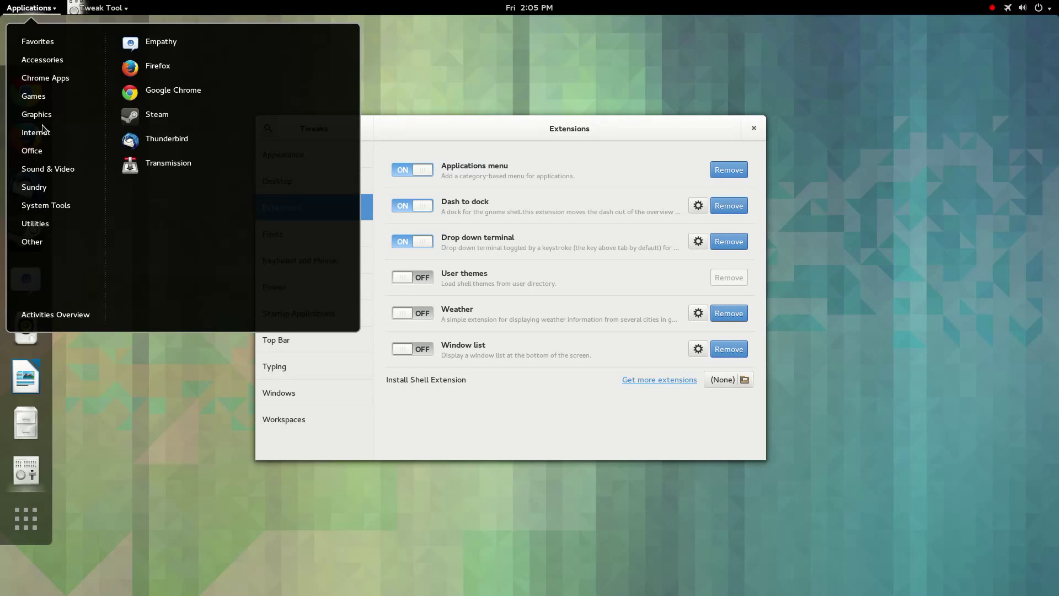
{"action": "left_click", "coordinate": [38, 16]}
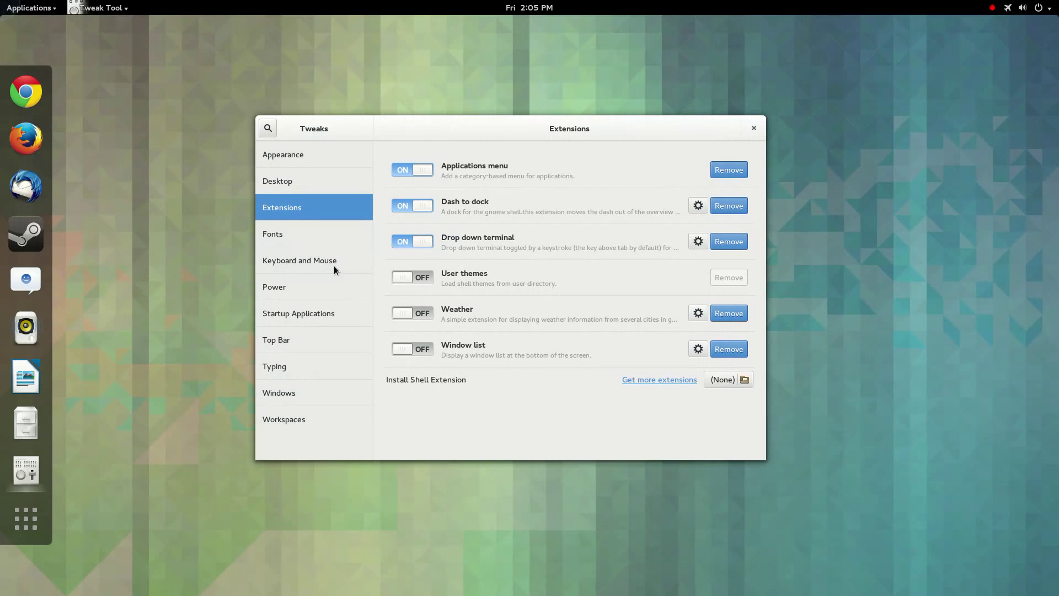
Turn on the Weather extension, check its top-bar forecast, then turn on Window list.
{"action": "left_click", "coordinate": [409, 313]}
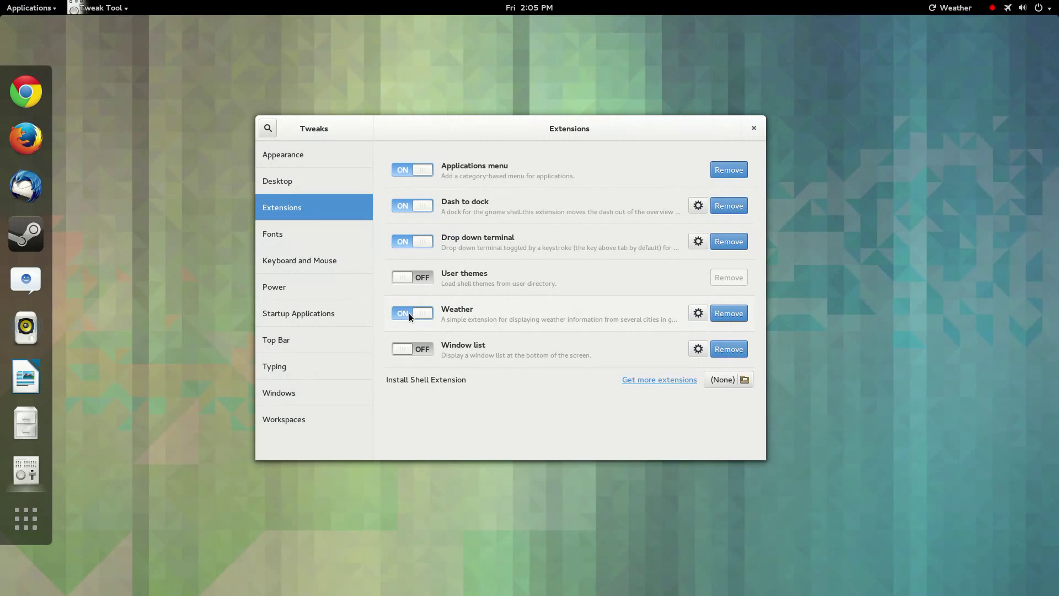
{"action": "left_click", "coordinate": [940, 12]}
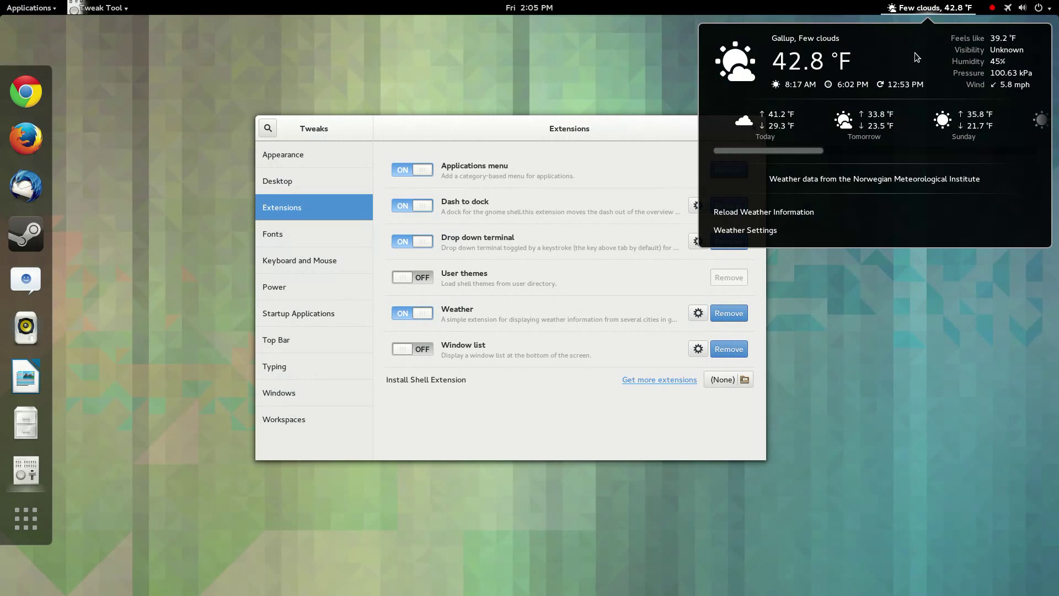
{"action": "scroll", "coordinate": [782, 150], "scroll_direction": "down", "scroll_amount": 2}
{"action": "scroll", "coordinate": [906, 155], "scroll_direction": "up", "scroll_amount": 2}
{"action": "left_click", "coordinate": [661, 225]}
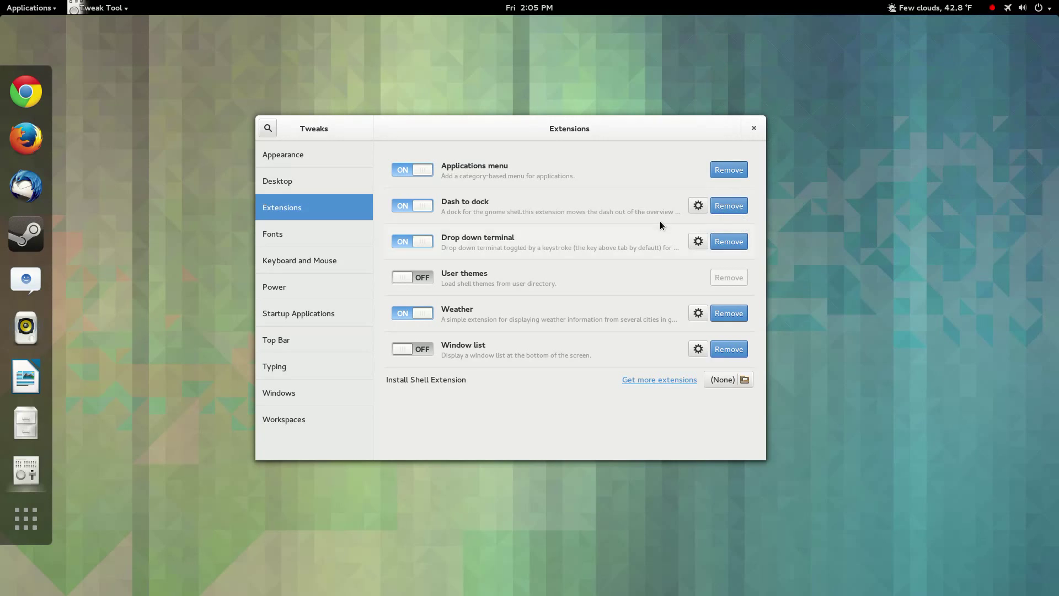
{"action": "left_click", "coordinate": [411, 349]}
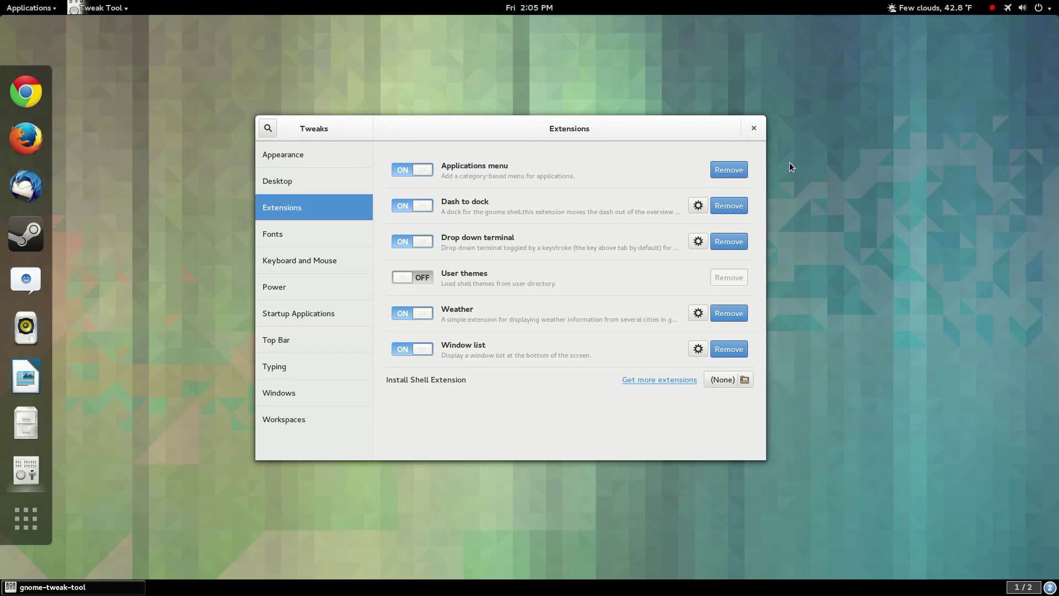
Close Tweak Tool and launch GNOME Software from the Activities search.
{"action": "left_click", "coordinate": [764, 130]}
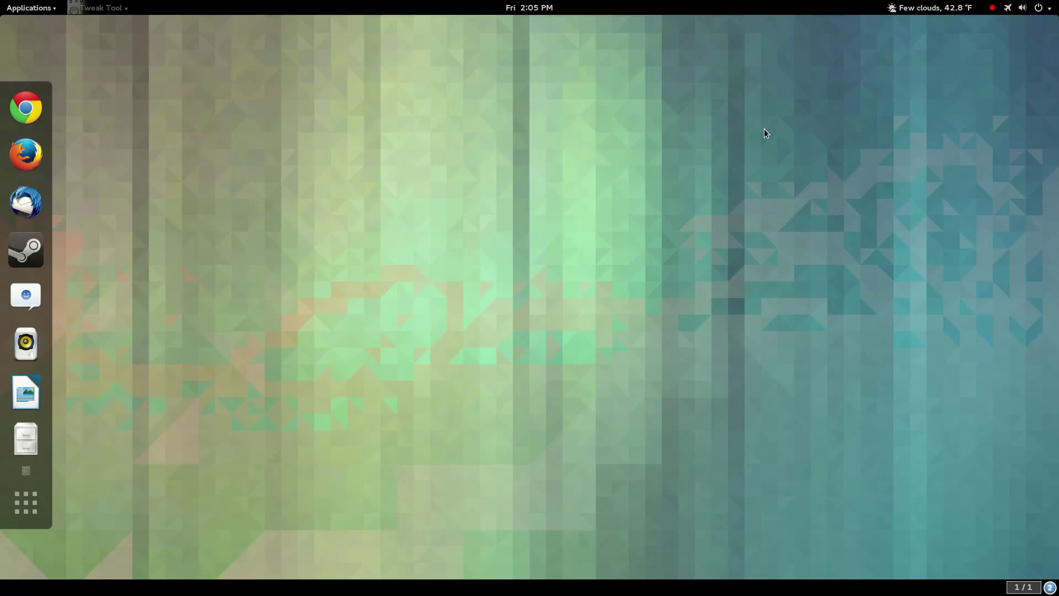
{"action": "key", "text": "super"}
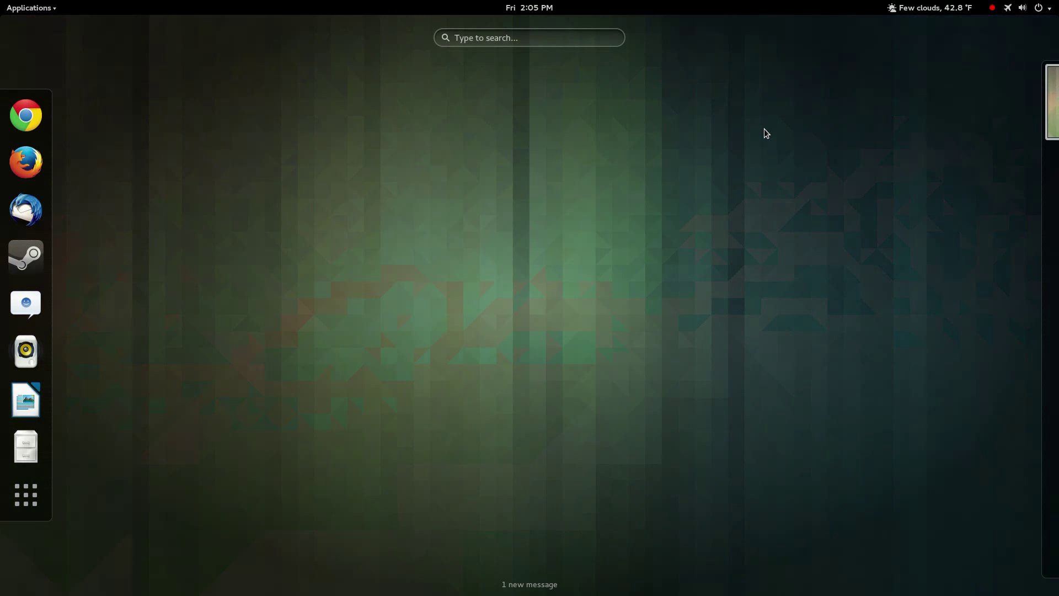
{"action": "type", "text": "soft"}
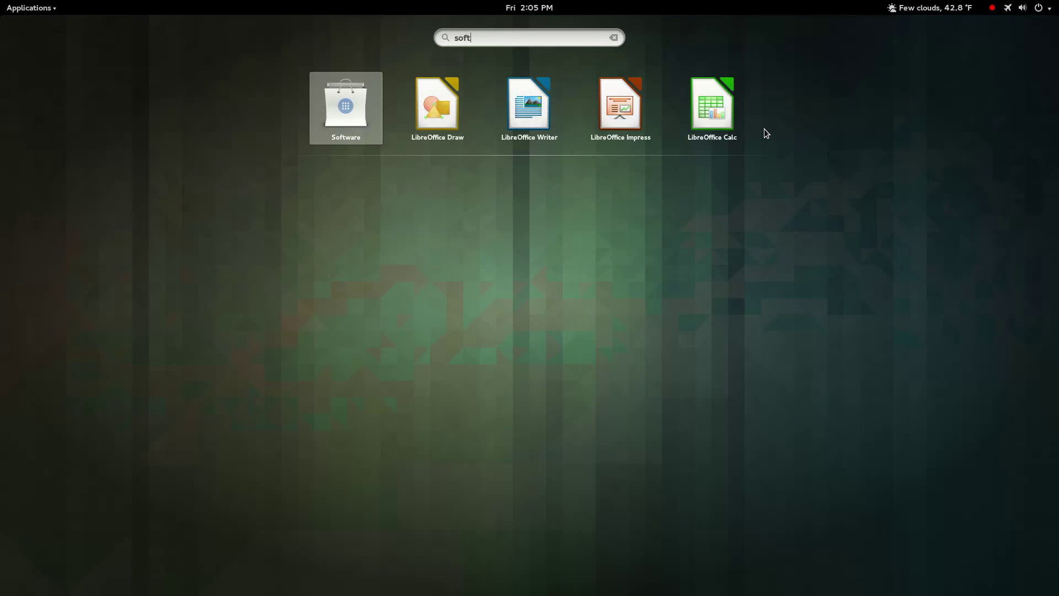
{"action": "key", "text": "Return"}
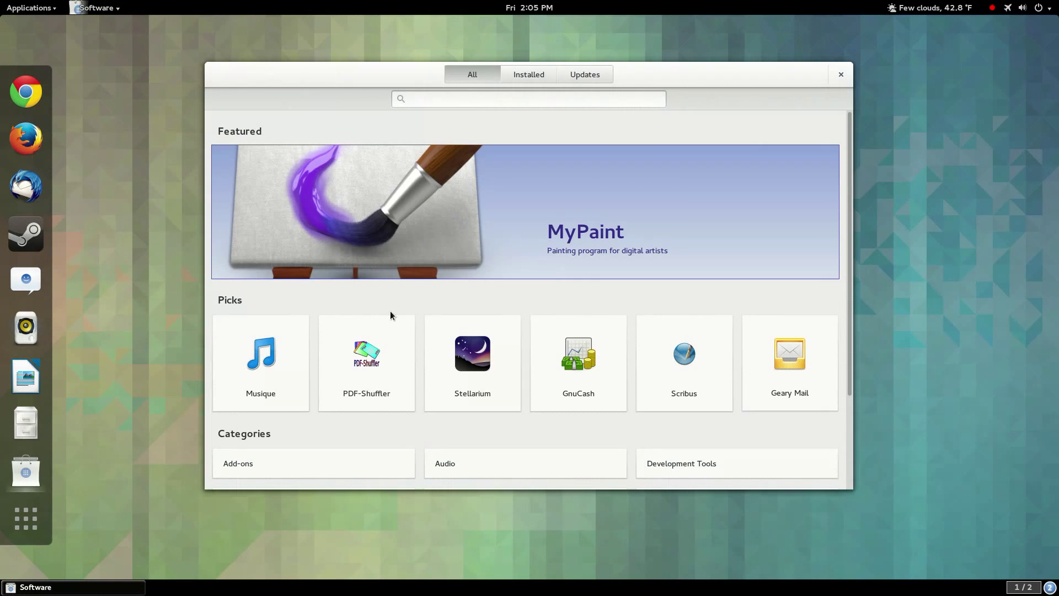
Browse the Development Tools category, then return to the software overview.
{"action": "scroll", "coordinate": [389, 315], "scroll_direction": "down", "scroll_amount": 3}
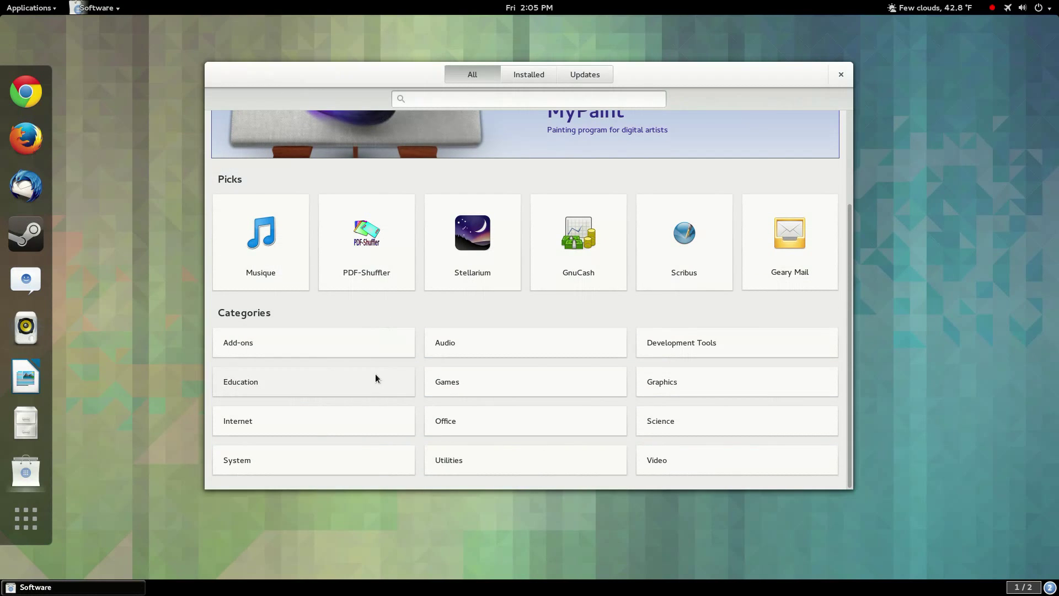
{"action": "left_click", "coordinate": [694, 355]}
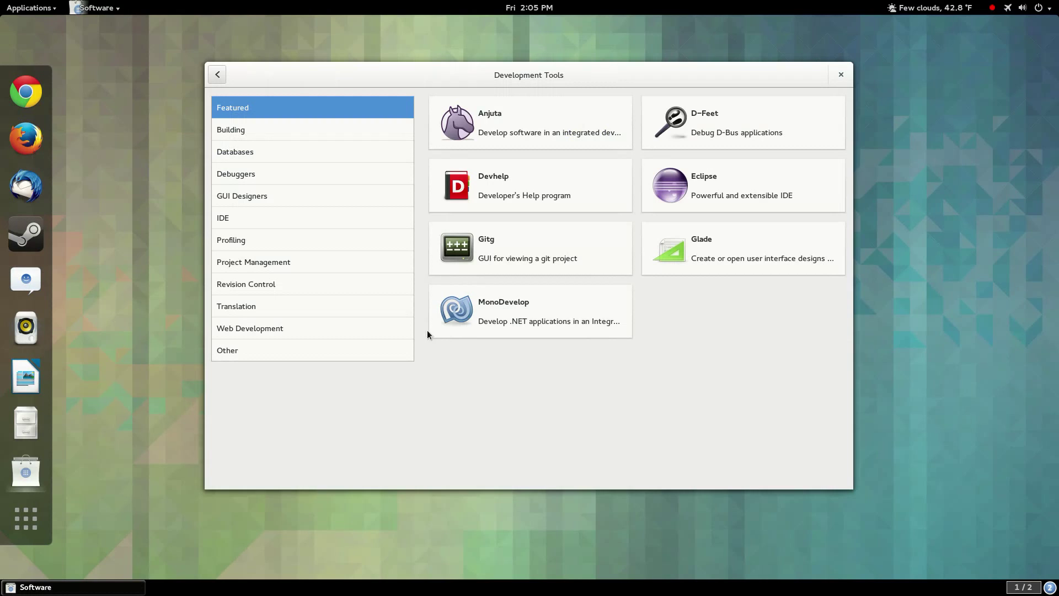
{"action": "left_click", "coordinate": [219, 80]}
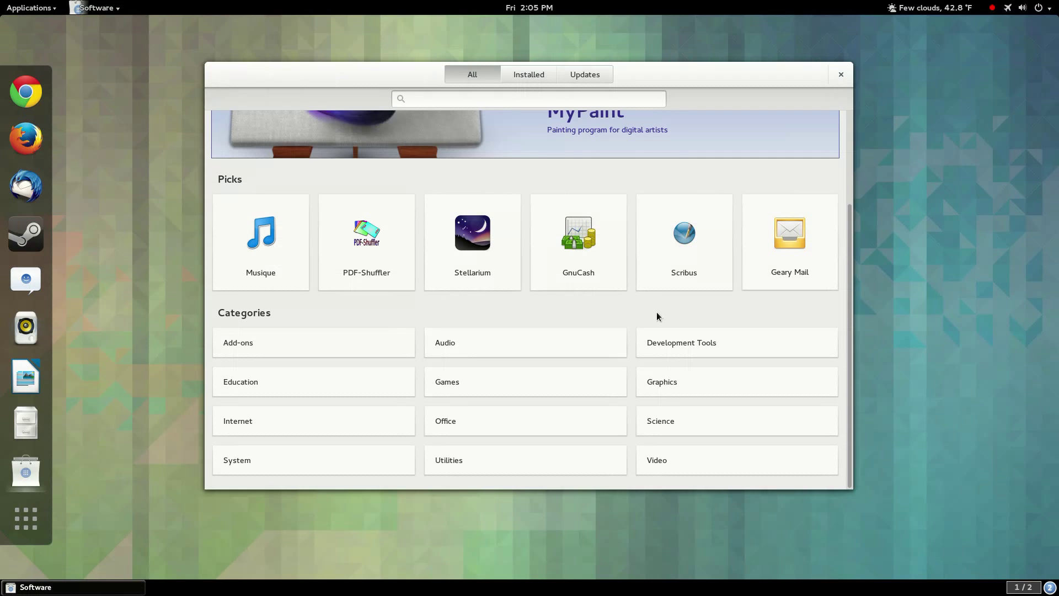
{"action": "scroll", "coordinate": [850, 232], "scroll_direction": "up", "scroll_amount": 3}
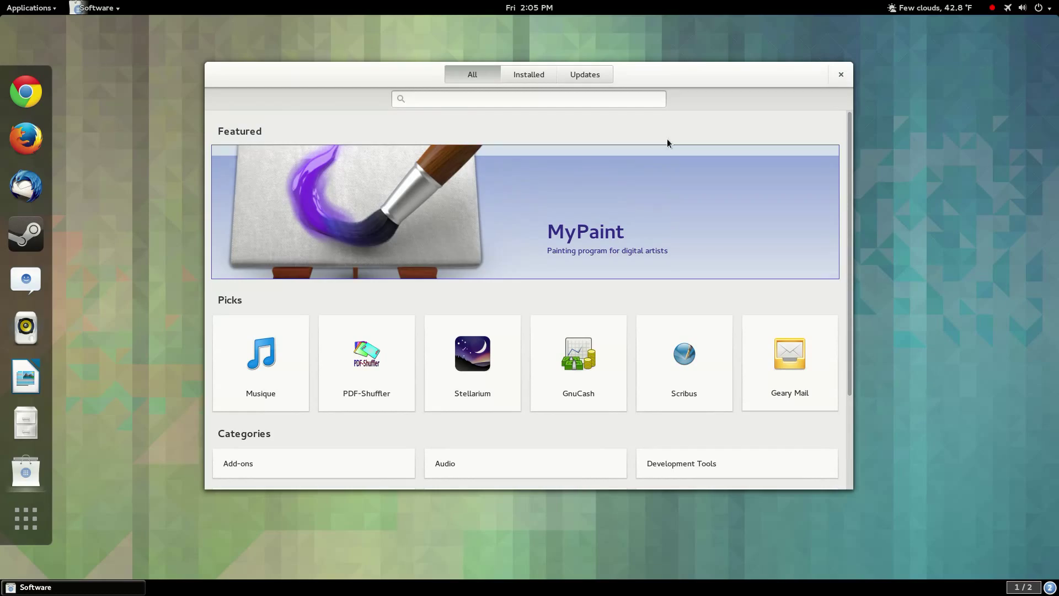
Review the Installed applications list and Updates status, ending back on Installed.
{"action": "left_click", "coordinate": [518, 75]}
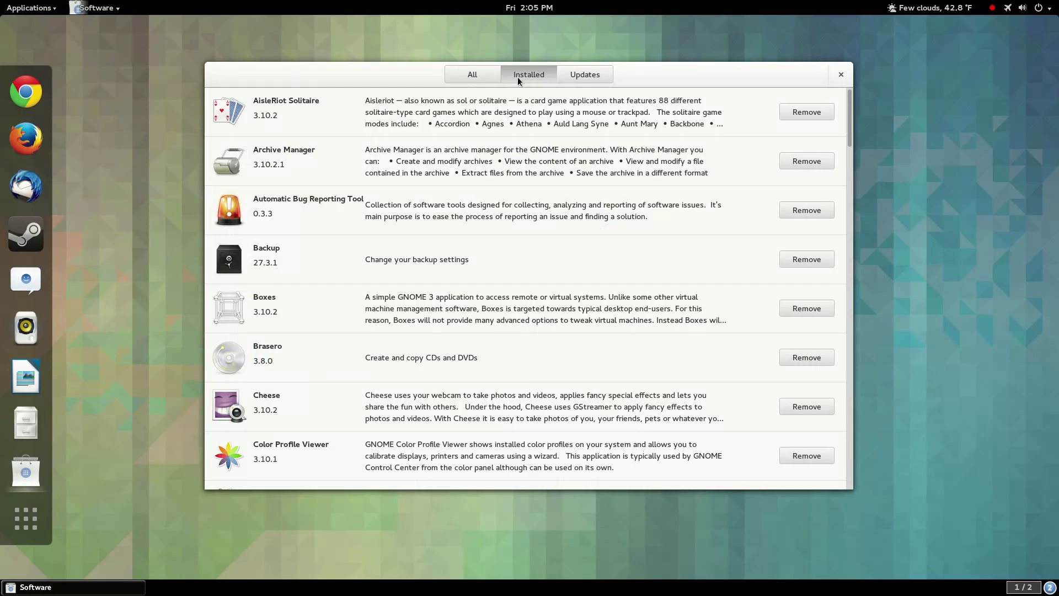
{"action": "scroll", "coordinate": [558, 187], "scroll_direction": "down", "scroll_amount": 10}
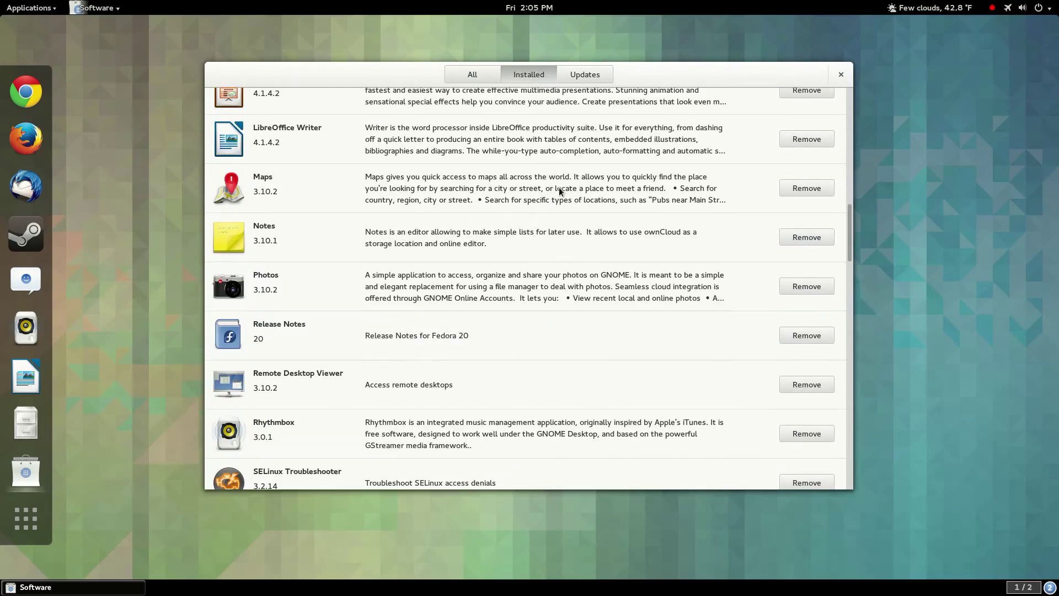
{"action": "scroll", "coordinate": [558, 190], "scroll_direction": "down", "scroll_amount": 10}
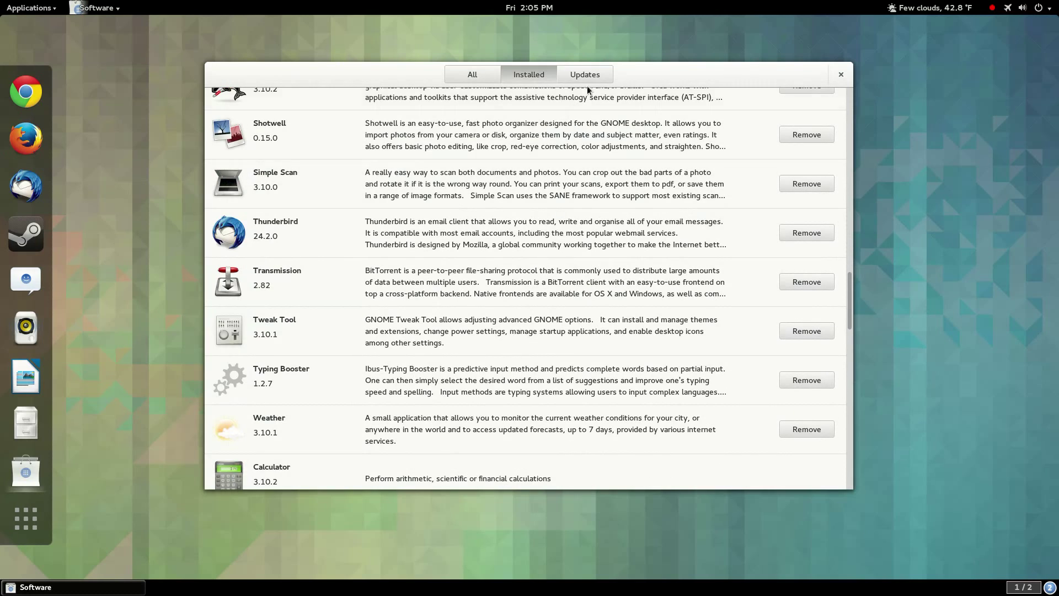
{"action": "left_click", "coordinate": [588, 77]}
{"action": "left_click", "coordinate": [525, 78]}
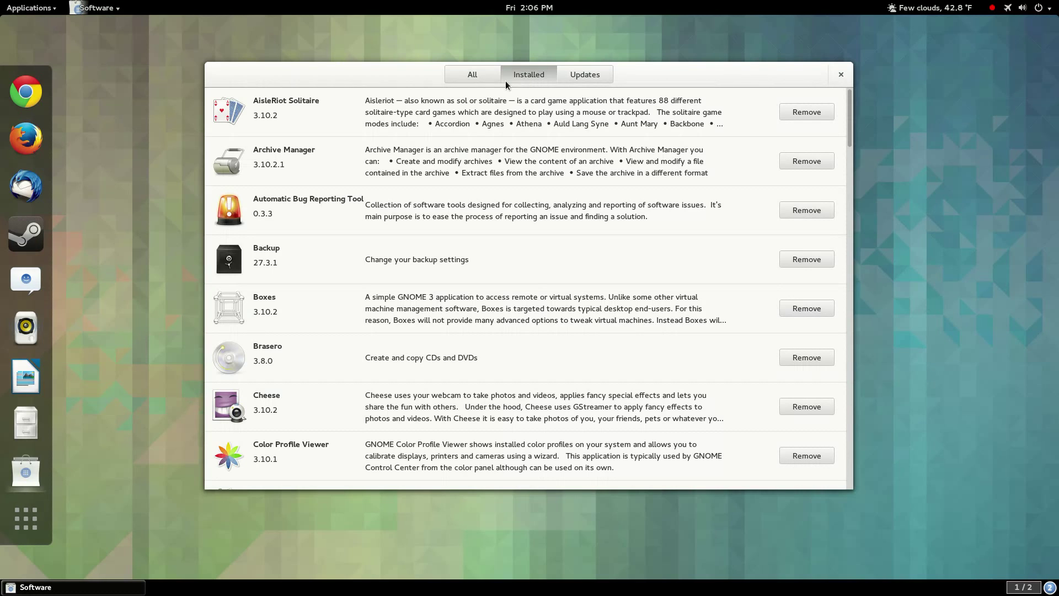
{"action": "left_click", "coordinate": [477, 75]}
{"action": "scroll", "coordinate": [363, 276], "scroll_direction": "down", "scroll_amount": 3}
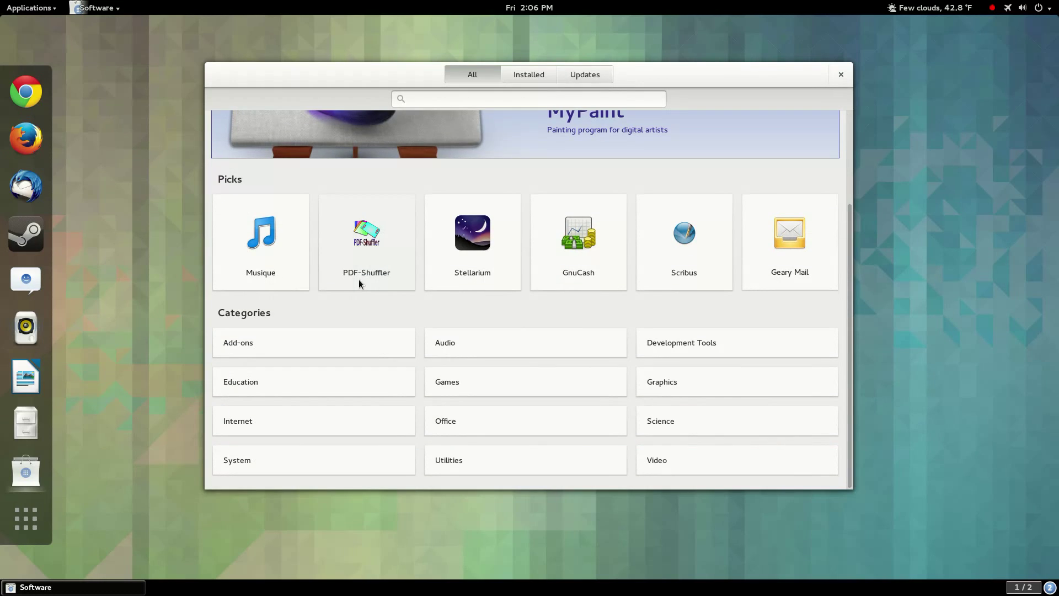
{"action": "left_click", "coordinate": [524, 75]}
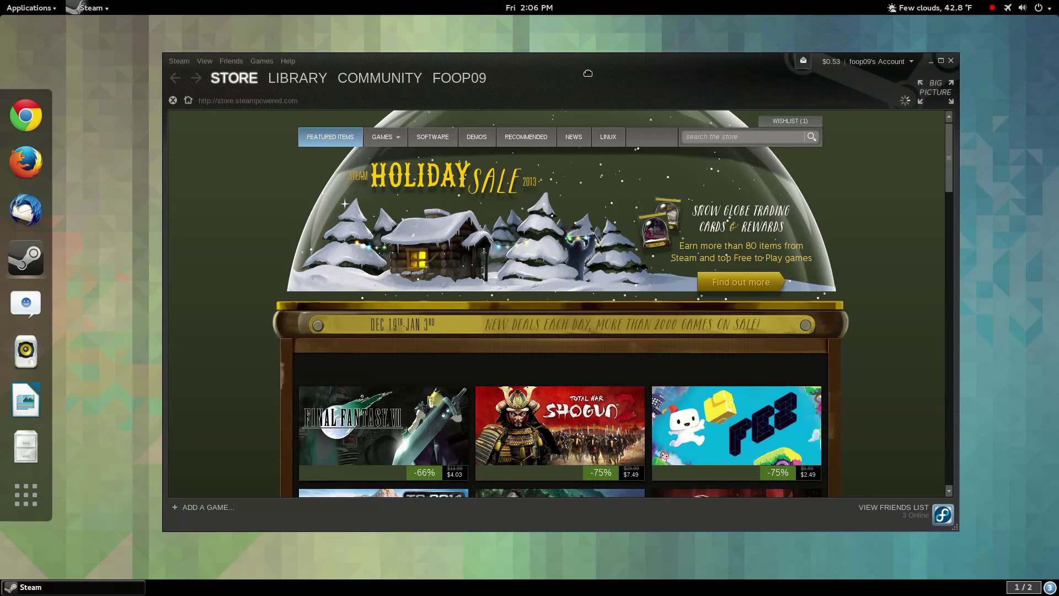
Shift the Steam window left, visit Library, Community and Store, then enter Big Picture mode.
{"action": "left_click_drag", "start_coordinate": [566, 88], "coordinate": [511, 96]}
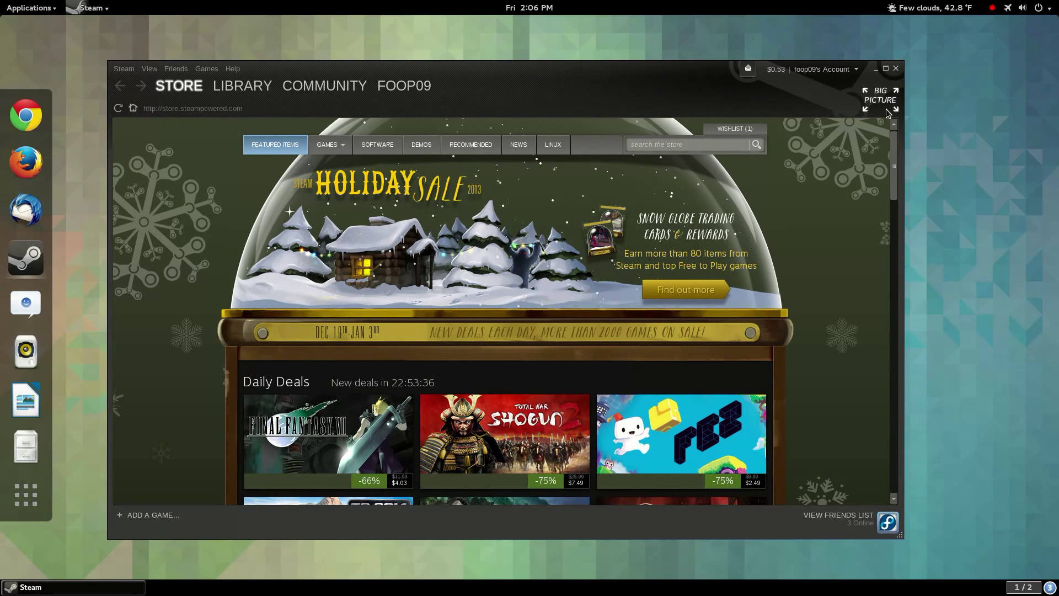
{"action": "left_click", "coordinate": [243, 86]}
{"action": "left_click", "coordinate": [336, 85]}
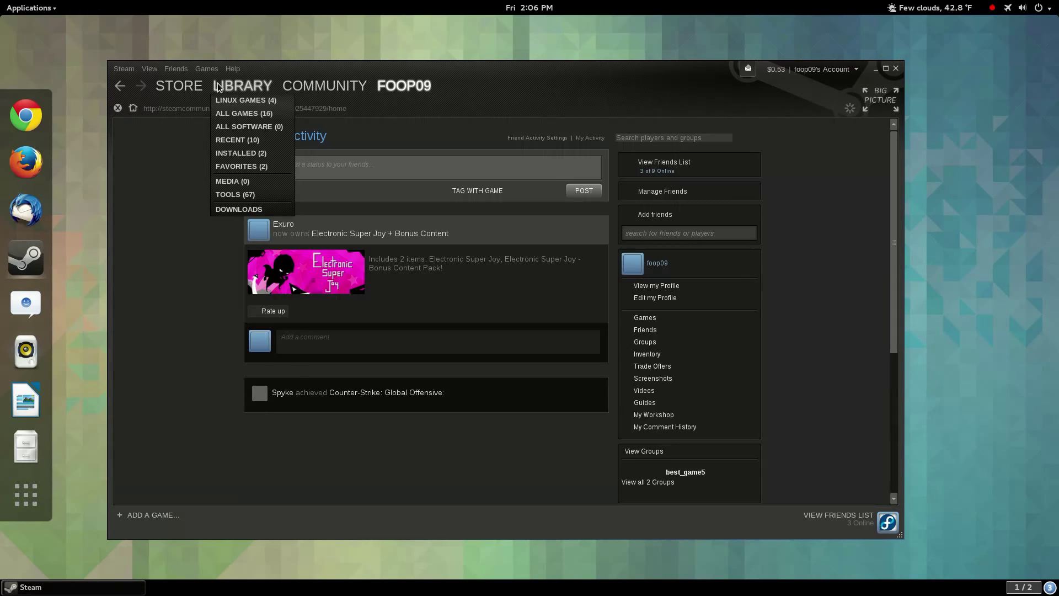
{"action": "left_click", "coordinate": [233, 82]}
{"action": "left_click", "coordinate": [185, 88]}
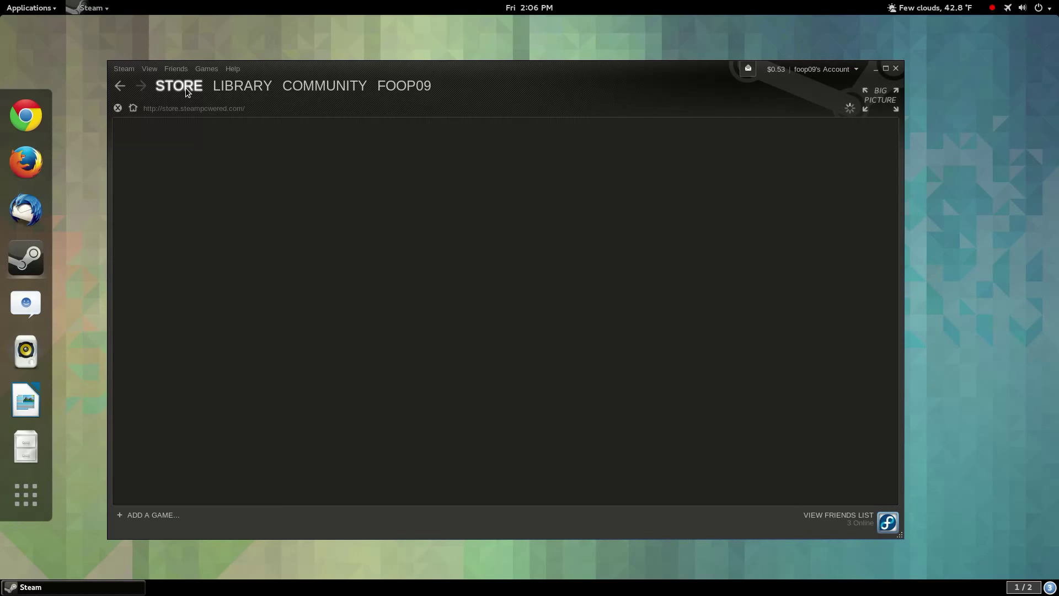
{"action": "scroll", "coordinate": [280, 283], "scroll_direction": "down", "scroll_amount": 15}
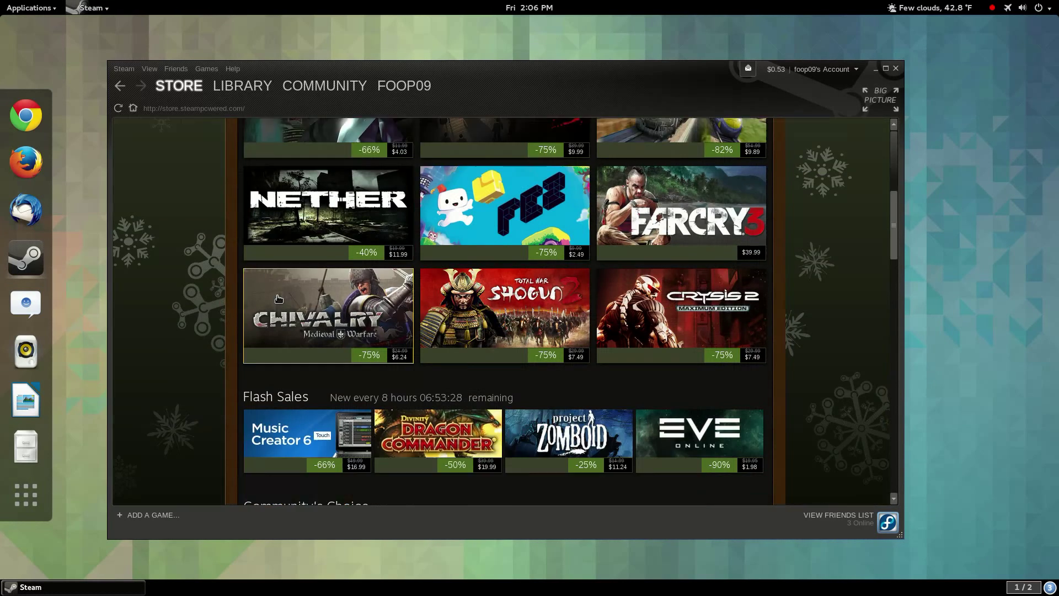
{"action": "scroll", "coordinate": [280, 283], "scroll_direction": "up", "scroll_amount": 15}
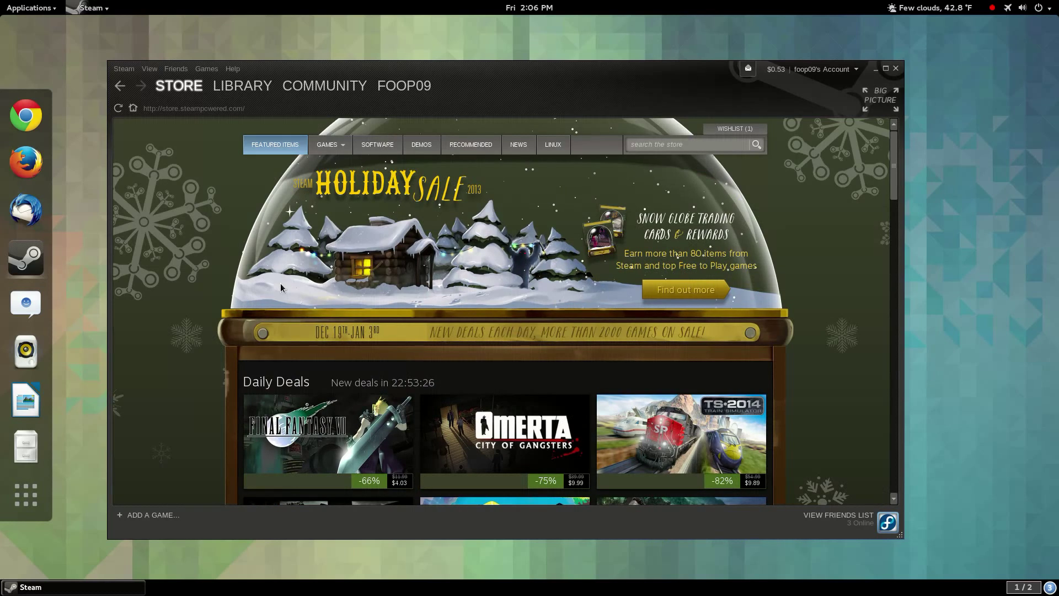
{"action": "left_click", "coordinate": [881, 101]}
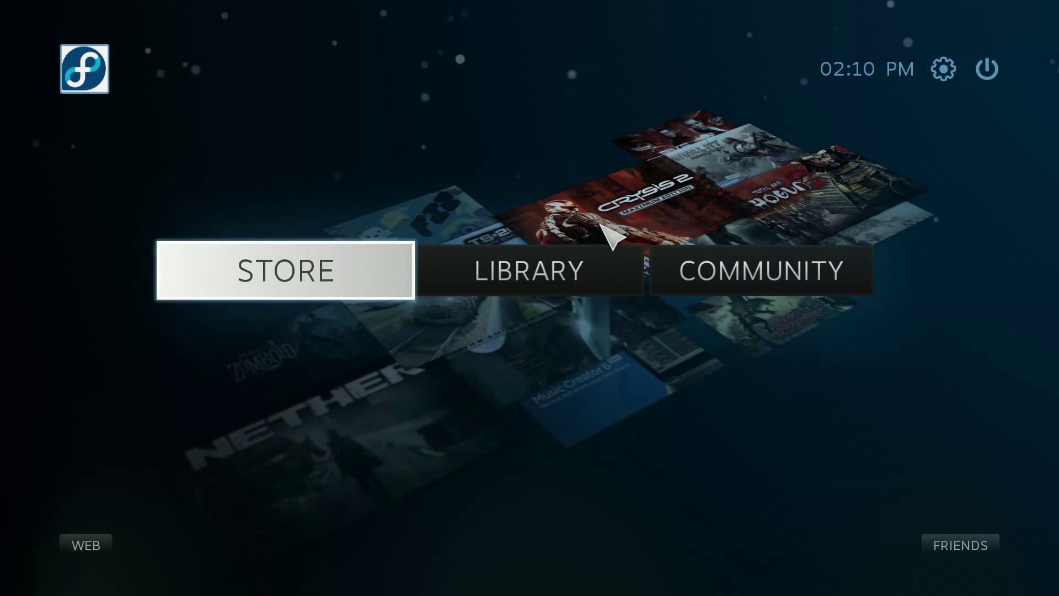
Browse the recently played games in the Big Picture library.
{"action": "left_click", "coordinate": [567, 267]}
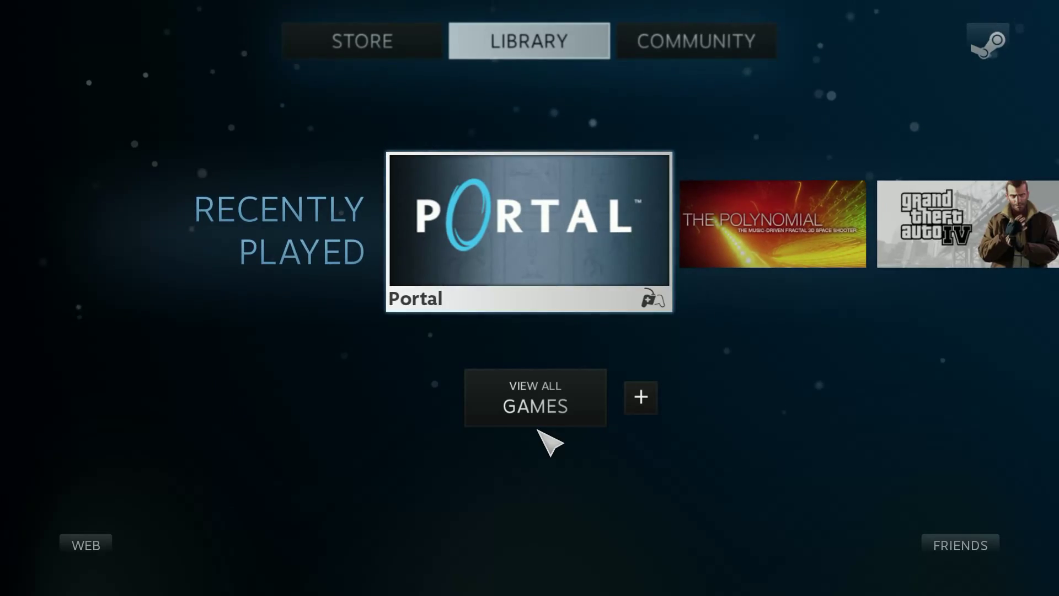
{"action": "key", "text": "Right"}
{"action": "key", "text": "Right"}
{"action": "key", "text": "Left"}
{"action": "key", "text": "Escape"}
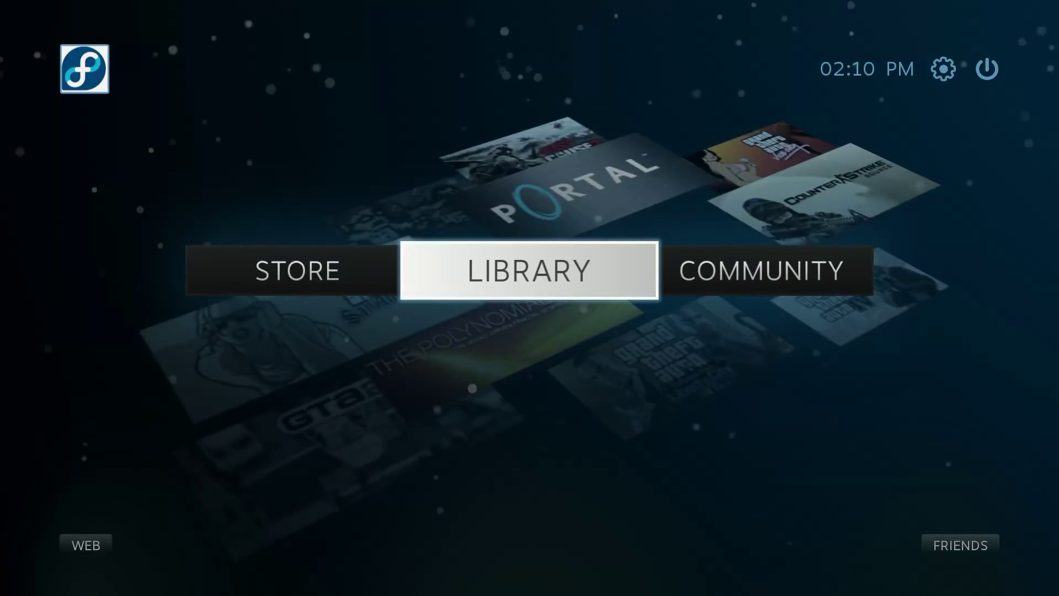
Browse the Big Picture store's deal categories and Trailer TV, then return home.
{"action": "key", "text": "Left"}
{"action": "key", "text": "Return"}
{"action": "key", "text": "Down"}
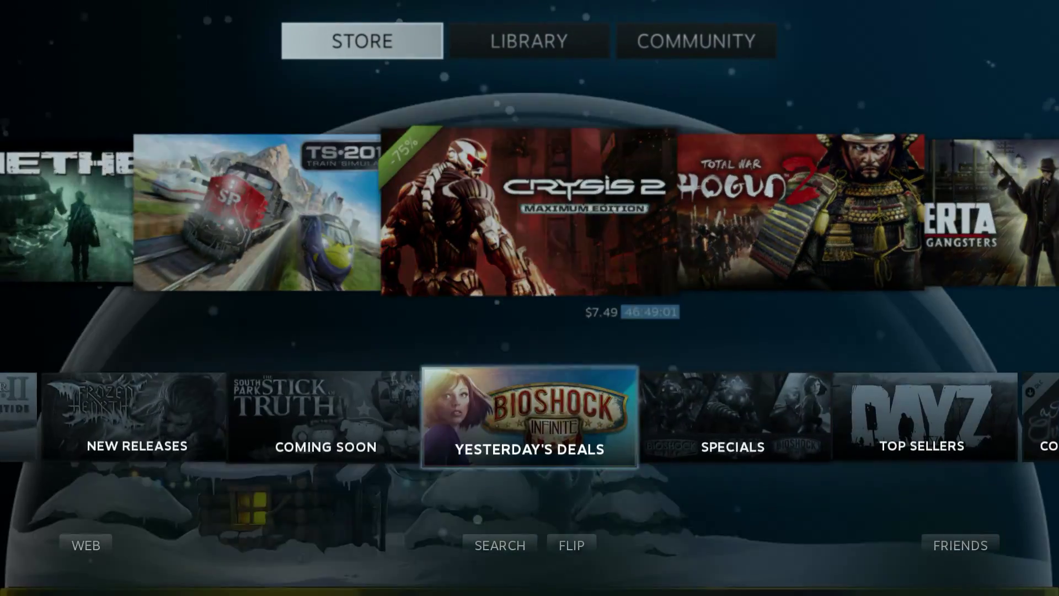
{"action": "key", "text": "Left"}
{"action": "key", "text": "Left"}
{"action": "key", "text": "Left"}
{"action": "key", "text": "Left"}
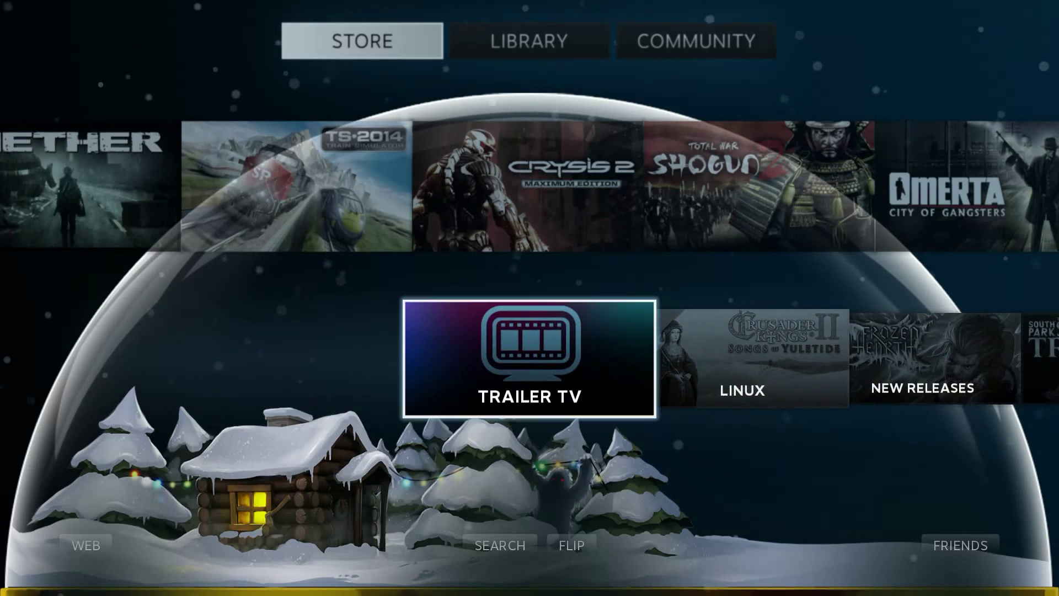
{"action": "key", "text": "Up"}
{"action": "key", "text": "Escape"}
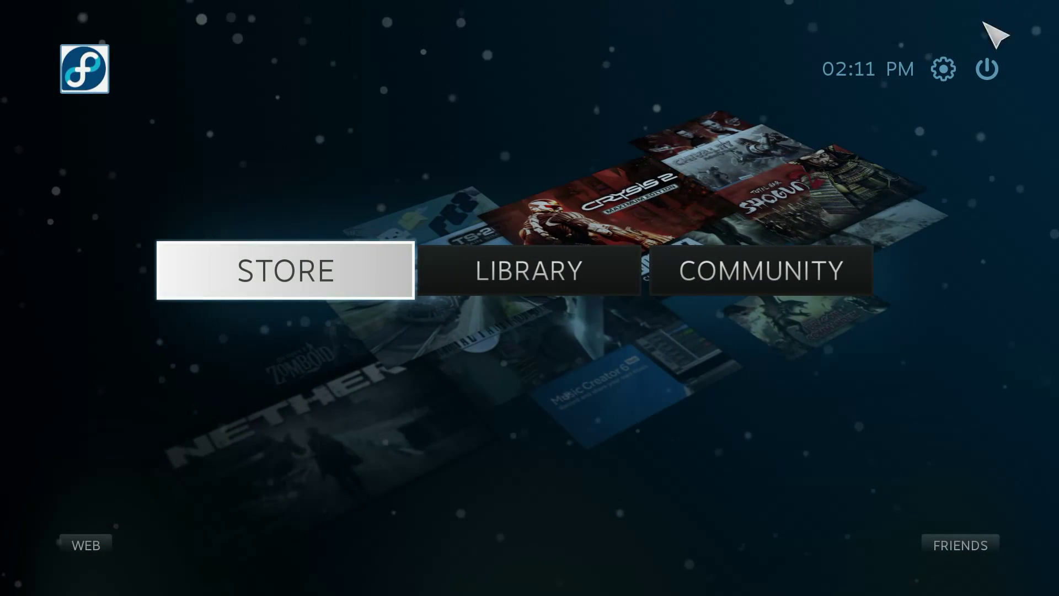
Glance at Big Picture settings, then exit with Return to Desktop.
{"action": "left_click", "coordinate": [947, 67]}
{"action": "key", "text": "Escape"}
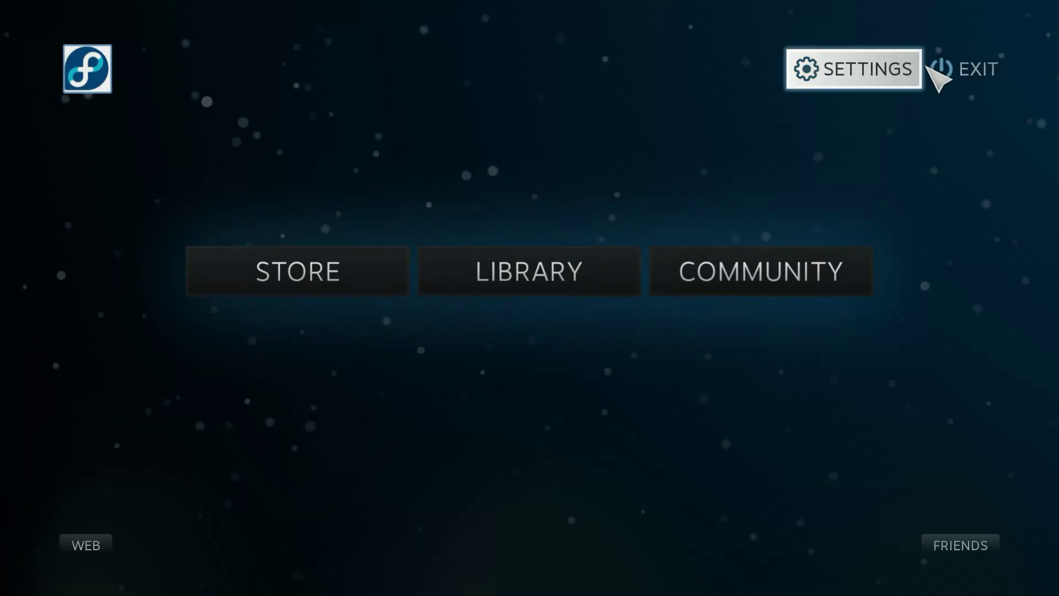
{"action": "left_click", "coordinate": [961, 73]}
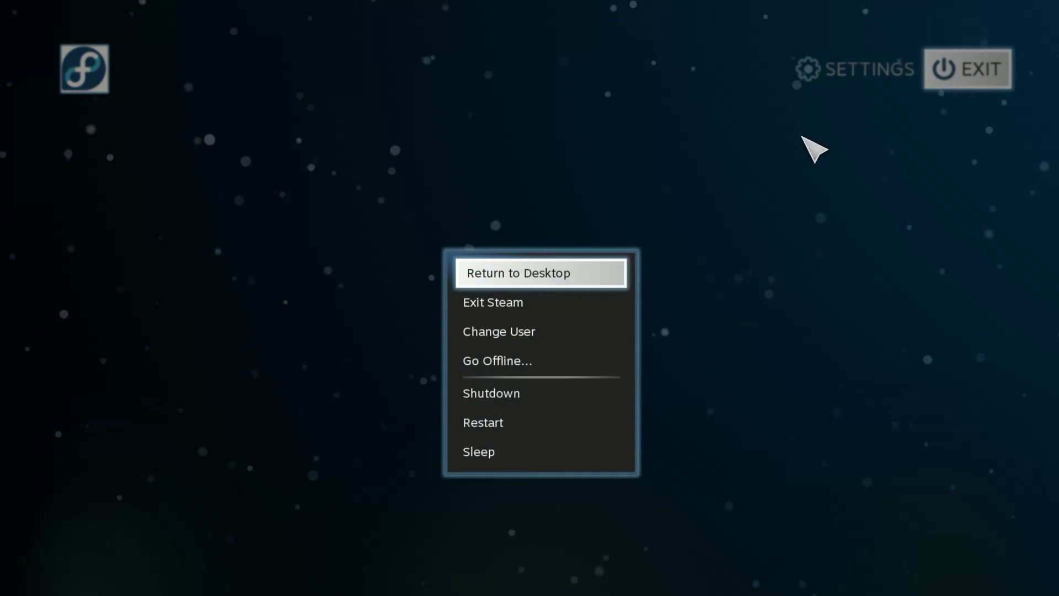
{"action": "left_click", "coordinate": [583, 271]}
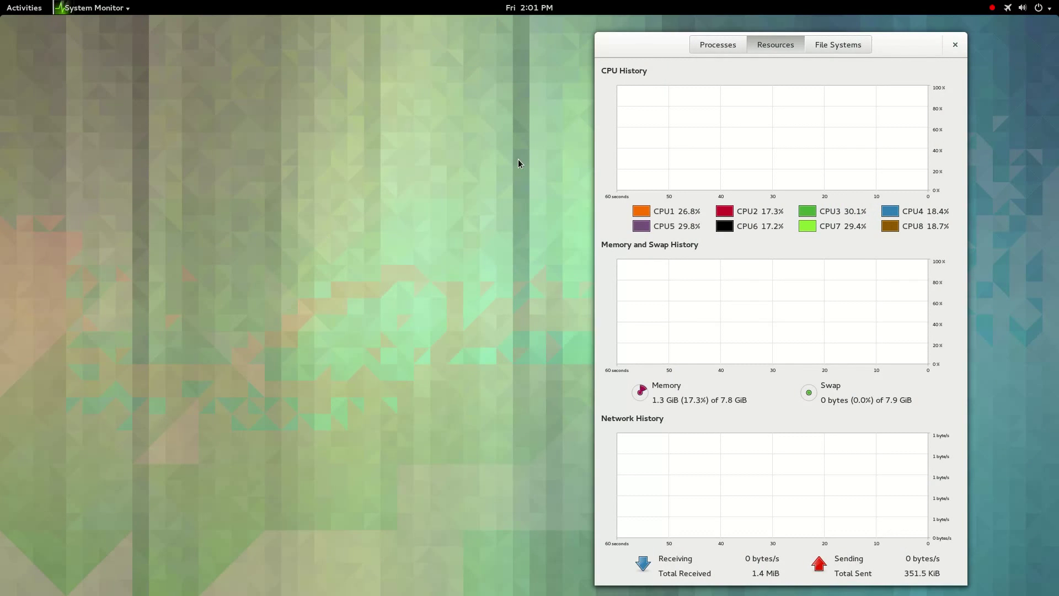
Maximize System Monitor's Resources view, then restore it as a floating window near the centre.
{"action": "double_click", "coordinate": [650, 37]}
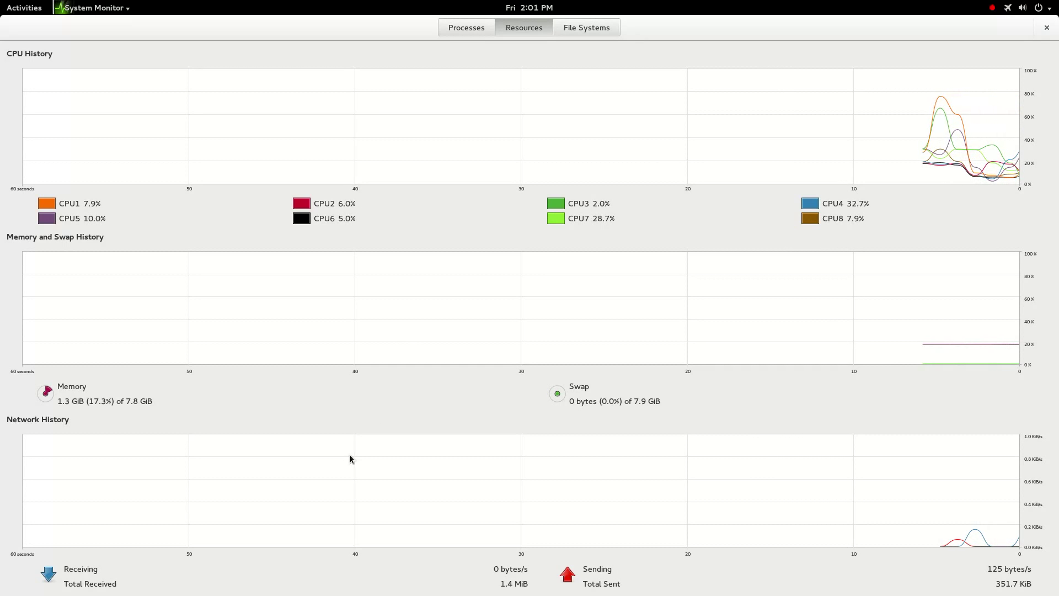
{"action": "left_click_drag", "start_coordinate": [712, 25], "coordinate": [688, 146]}
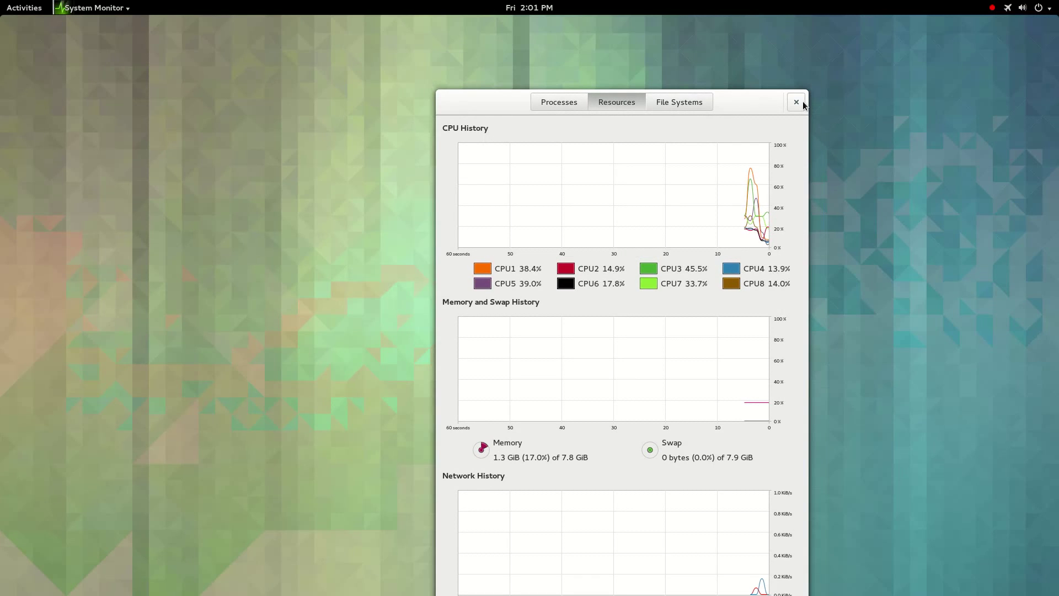